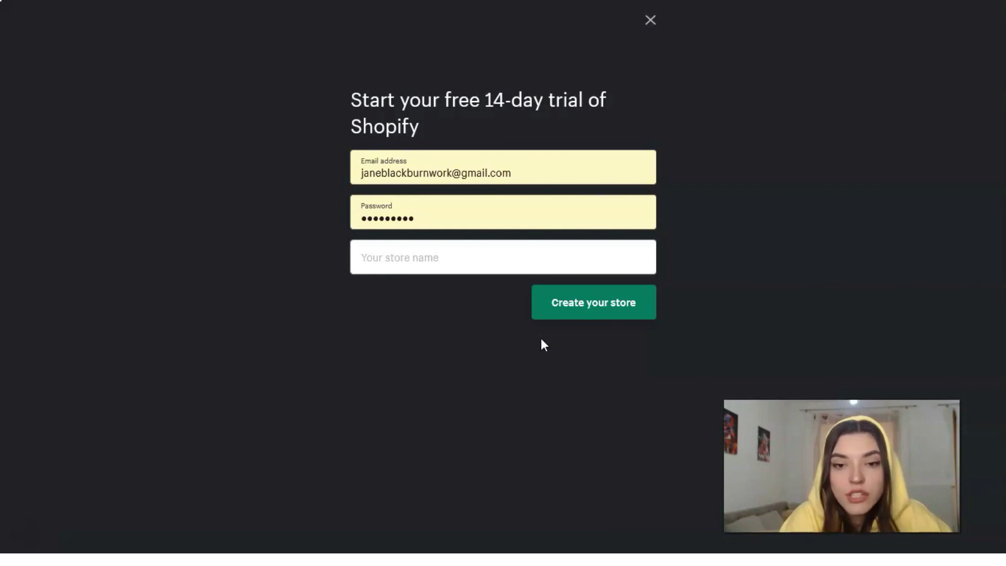
# Step: Enter a first candidate store name ending in 'drenworld' in the store name field
pyautogui.click(403, 257)
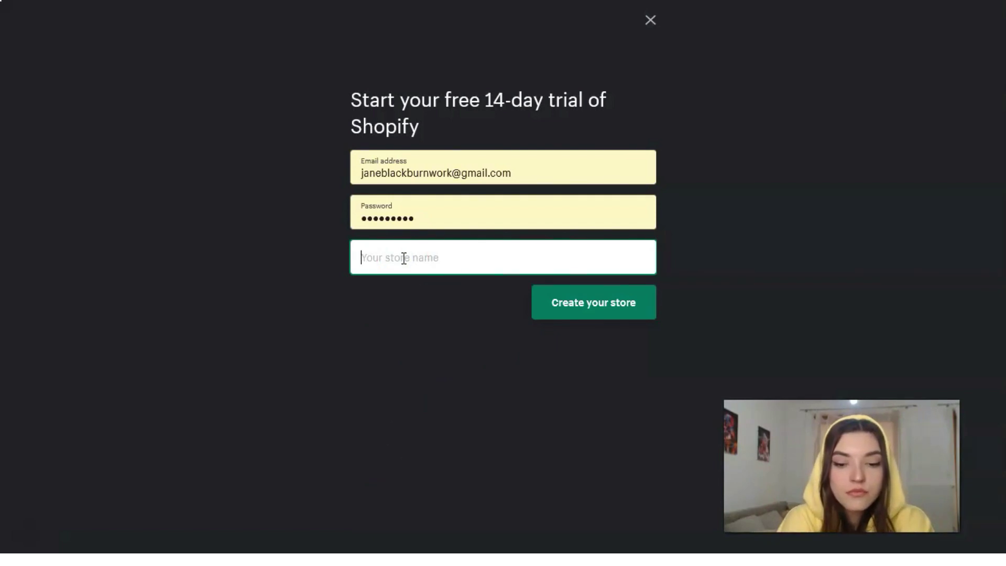
pyautogui.write('to')
pyautogui.press('BackSpace')
pyautogui.press('BackSpace')
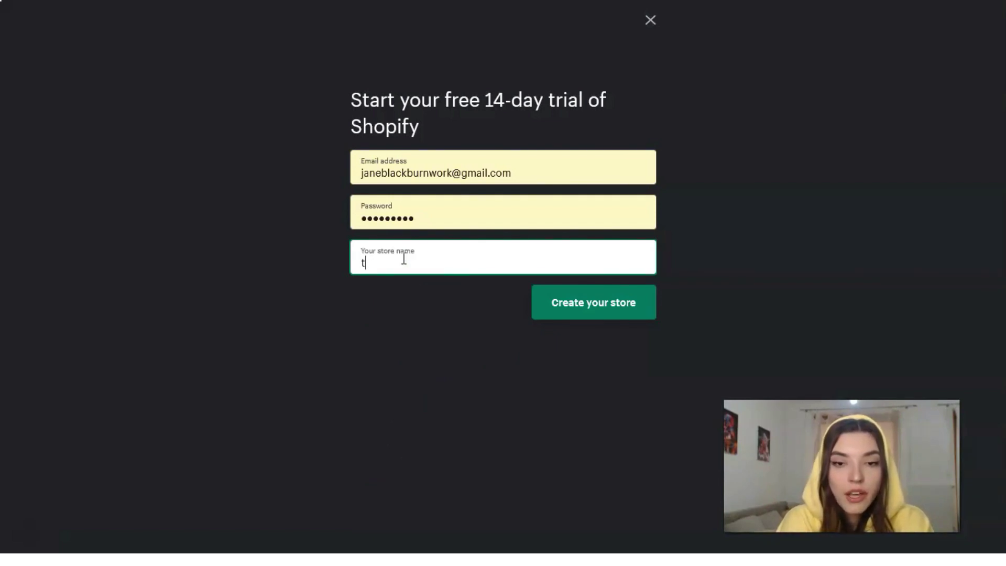
pyautogui.write('chilfern')
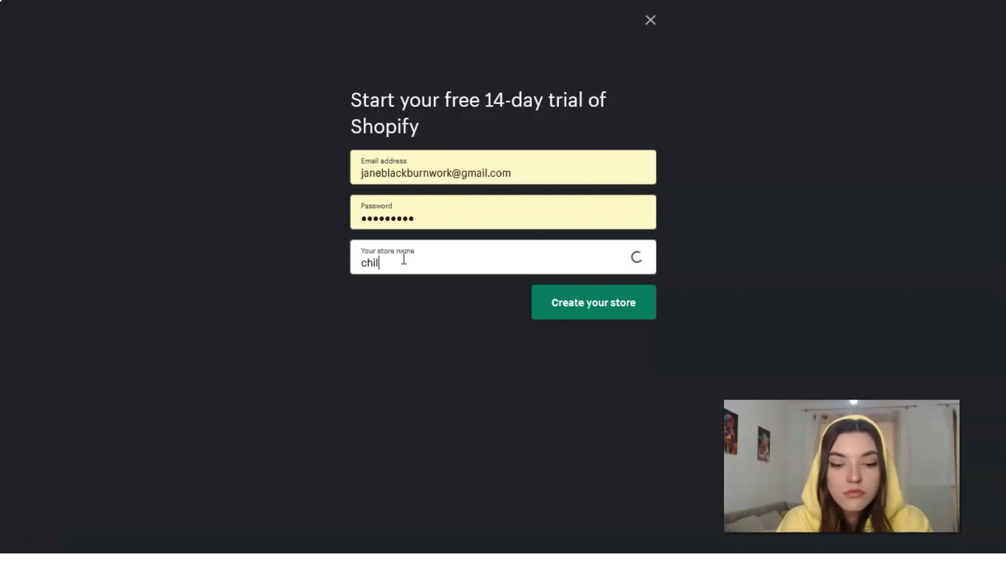
pyautogui.press('BackSpace')
pyautogui.press('BackSpace')
pyautogui.press('BackSpace')
pyautogui.press('BackSpace')
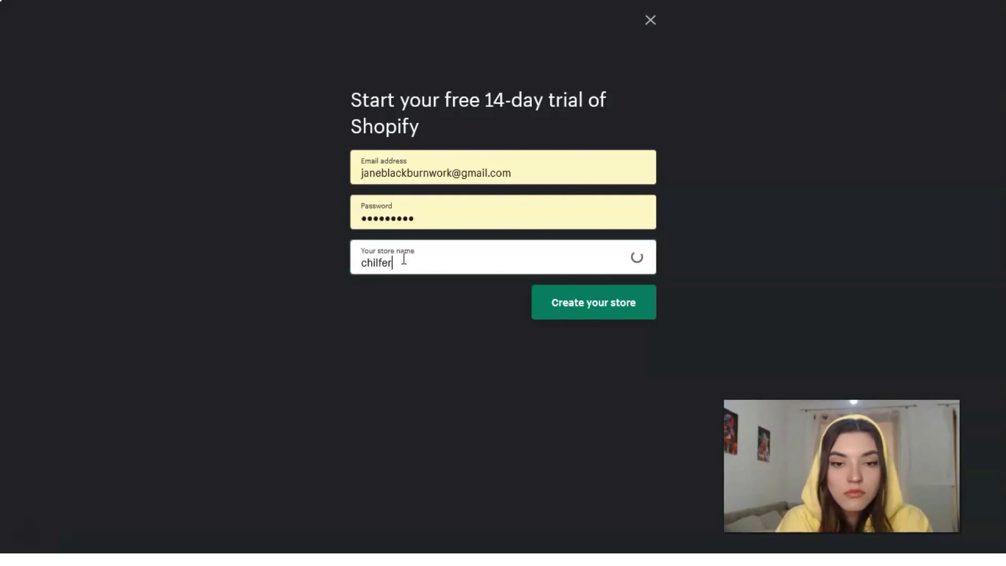
pyautogui.write('drenwor')
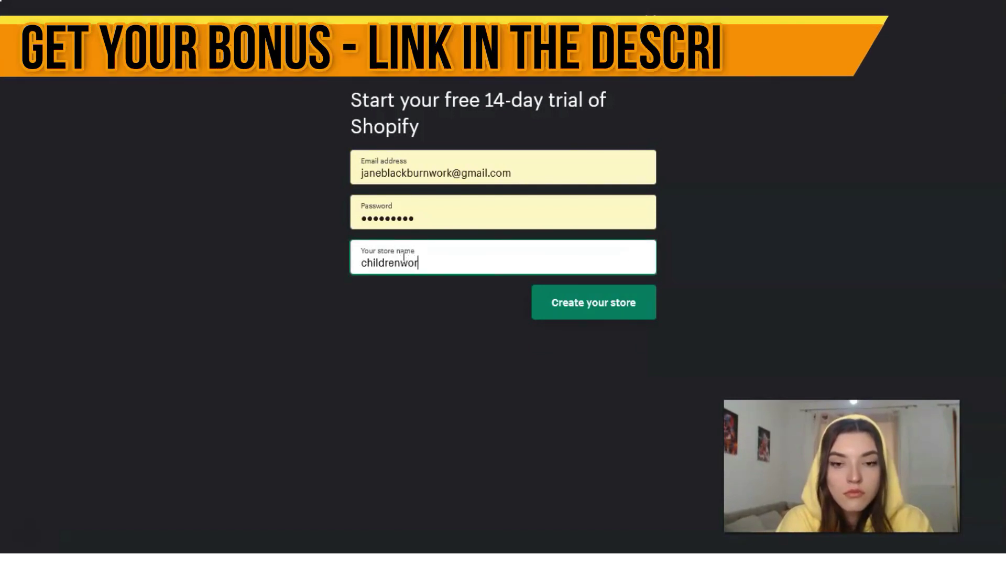
pyautogui.write('ld')
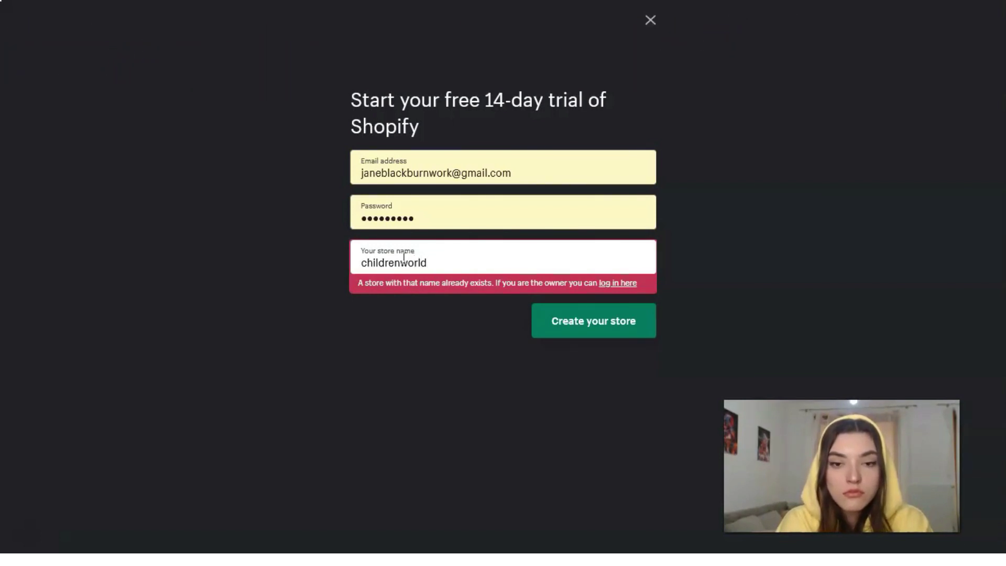
# Step: Change the store name to 'perfectworldfor yourchild' and create the store
pyautogui.click(404, 257)
pyautogui.write('perfect')
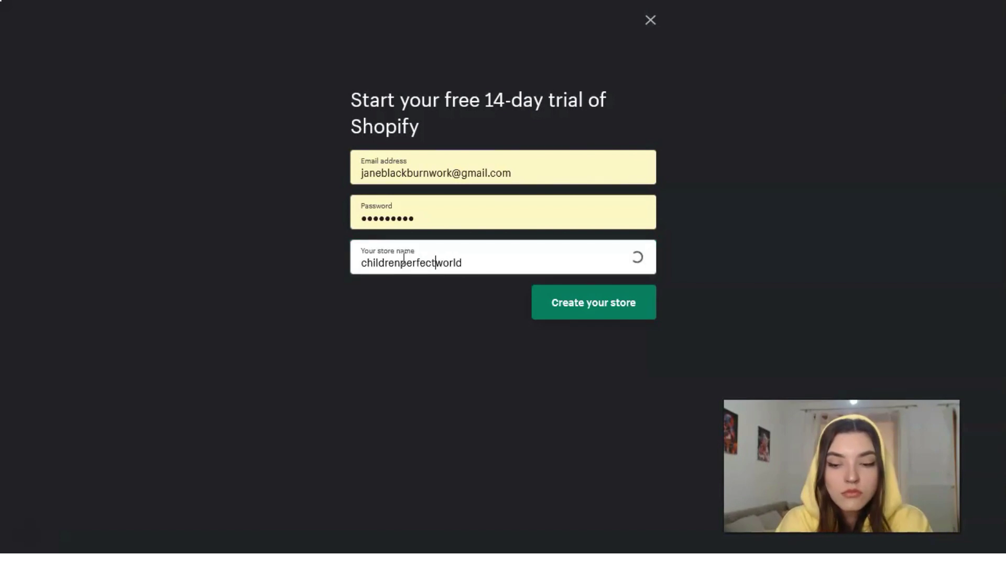
pyautogui.press('BackSpace')
pyautogui.press('BackSpace')
pyautogui.press('BackSpace')
pyautogui.press('BackSpace')
pyautogui.press('BackSpace')
pyautogui.press('BackSpace')
pyautogui.press('BackSpace')
pyautogui.press('BackSpace')
pyautogui.press('BackSpace')
pyautogui.press('BackSpace')
pyautogui.press('BackSpace')
pyautogui.press('BackSpace')
pyautogui.press('BackSpace')
pyautogui.press('BackSpace')
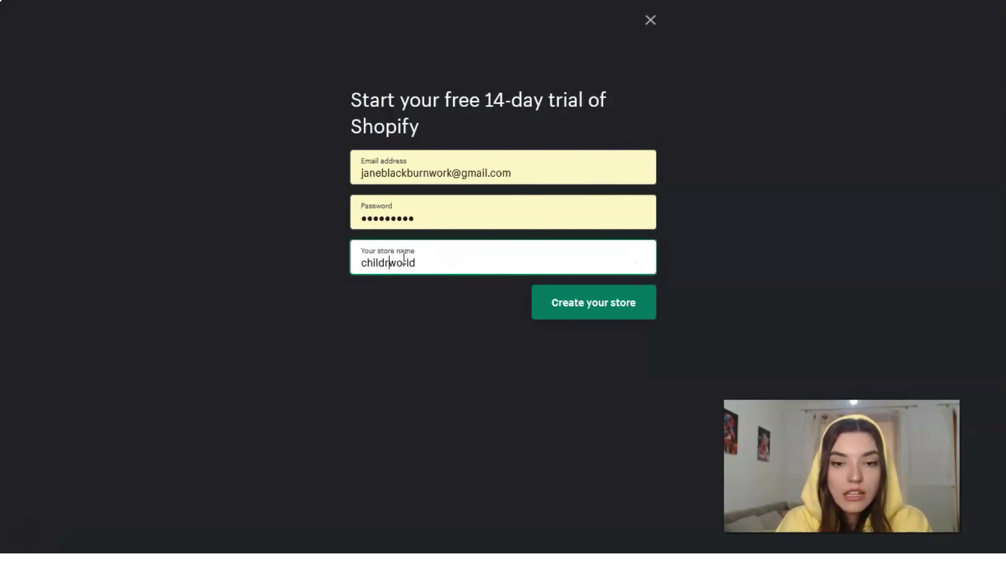
pyautogui.write('perfect')
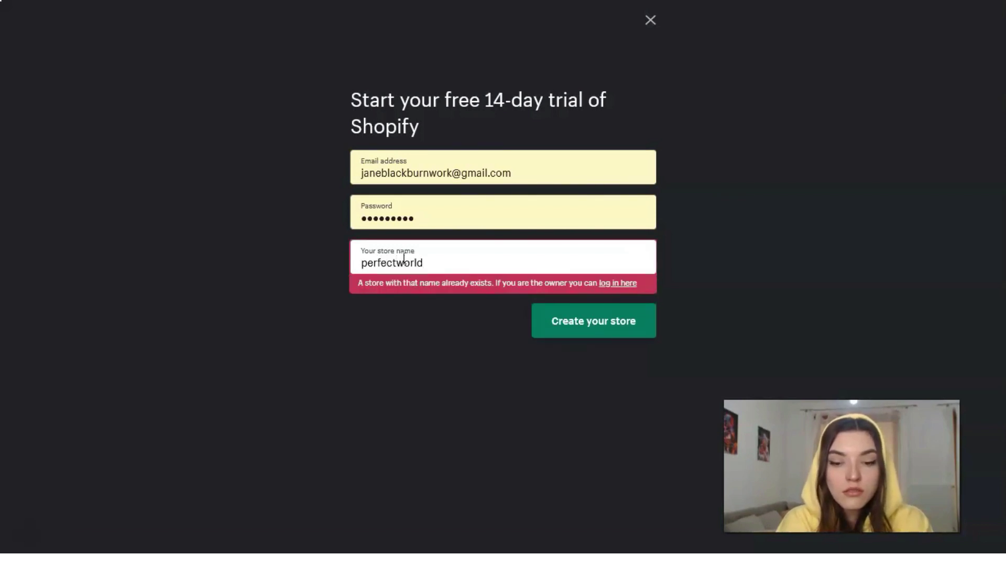
pyautogui.press('End')
pyautogui.write('for')
pyautogui.write('urchild')
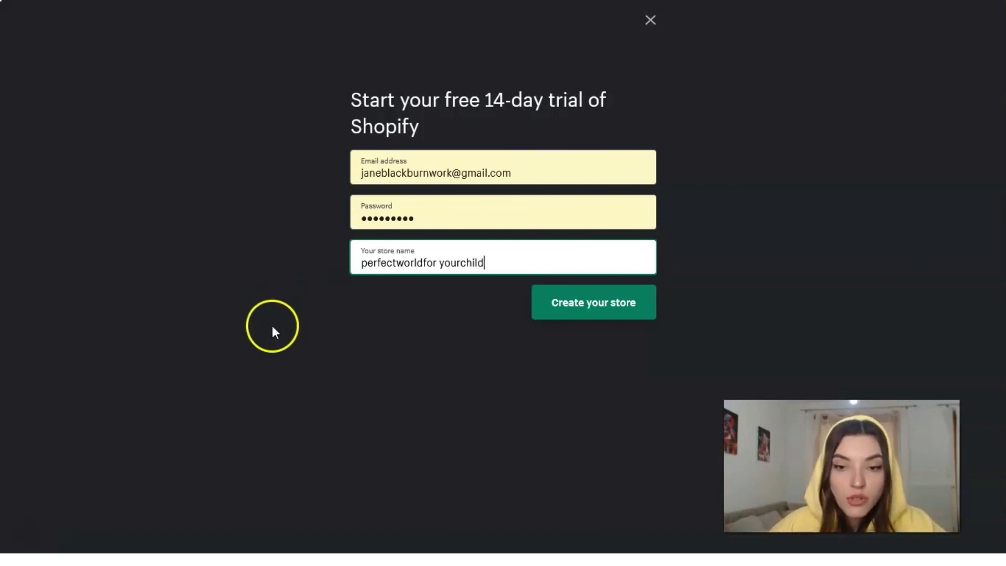
pyautogui.click(631, 308)
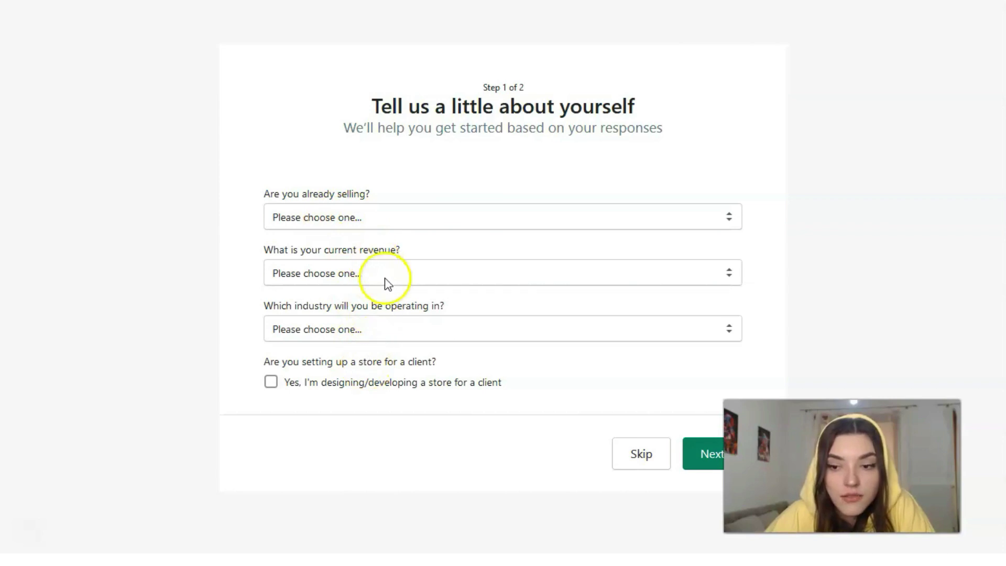
# Step: Answer 'I'm not selling products yet' and 'No, I'm just playing around with Shopify'
pyautogui.click(338, 218)
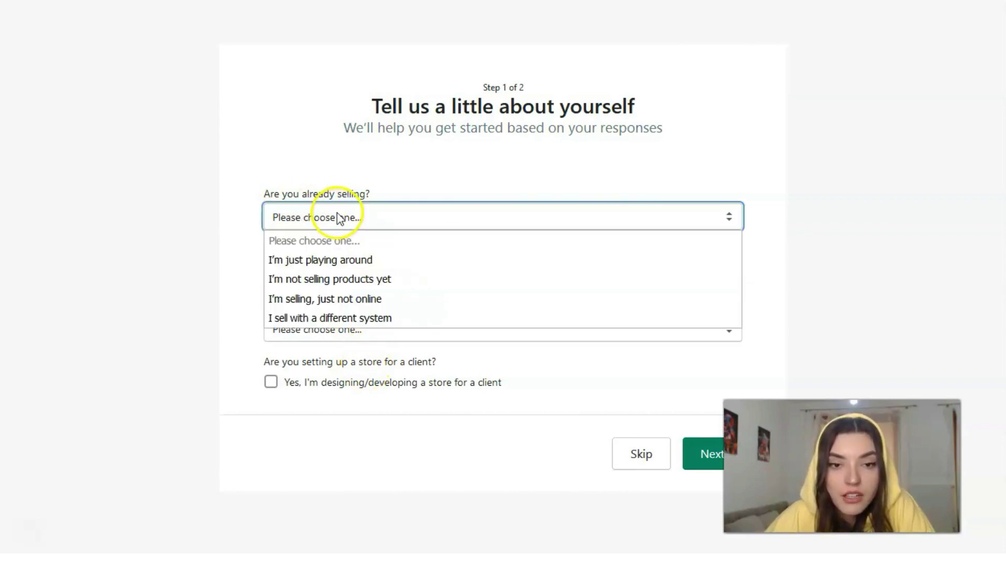
pyautogui.click(352, 280)
pyautogui.click(333, 217)
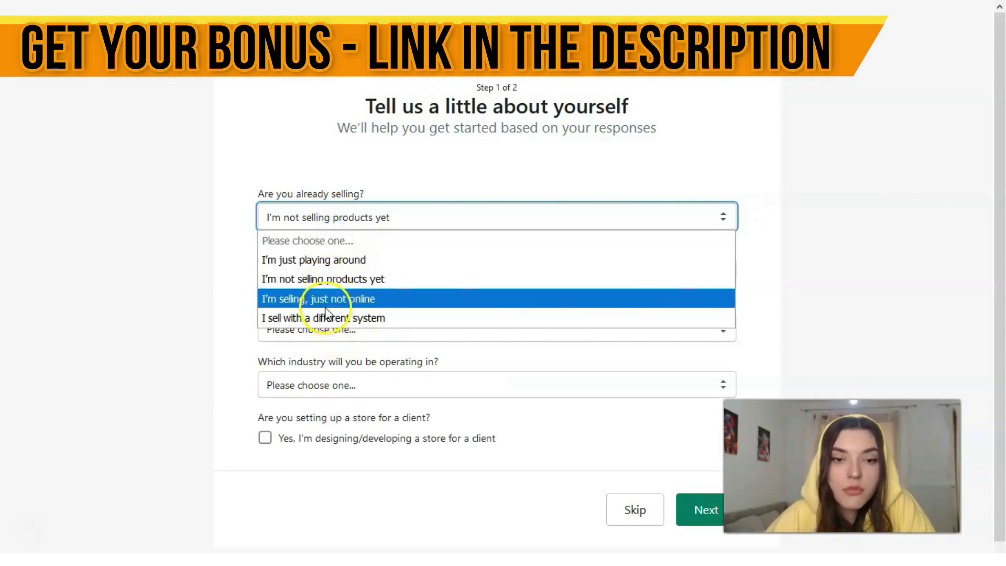
pyautogui.click(330, 281)
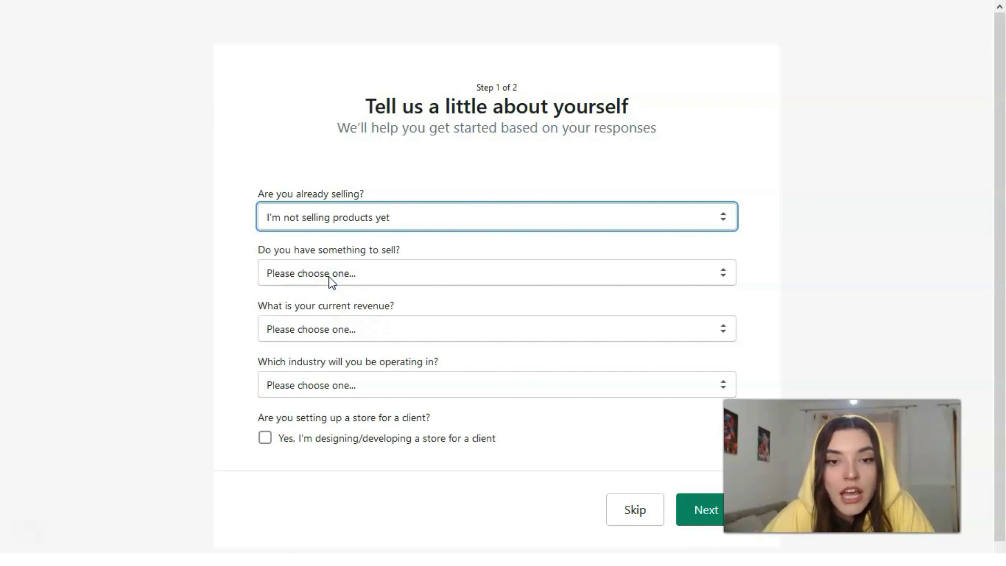
pyautogui.click(329, 276)
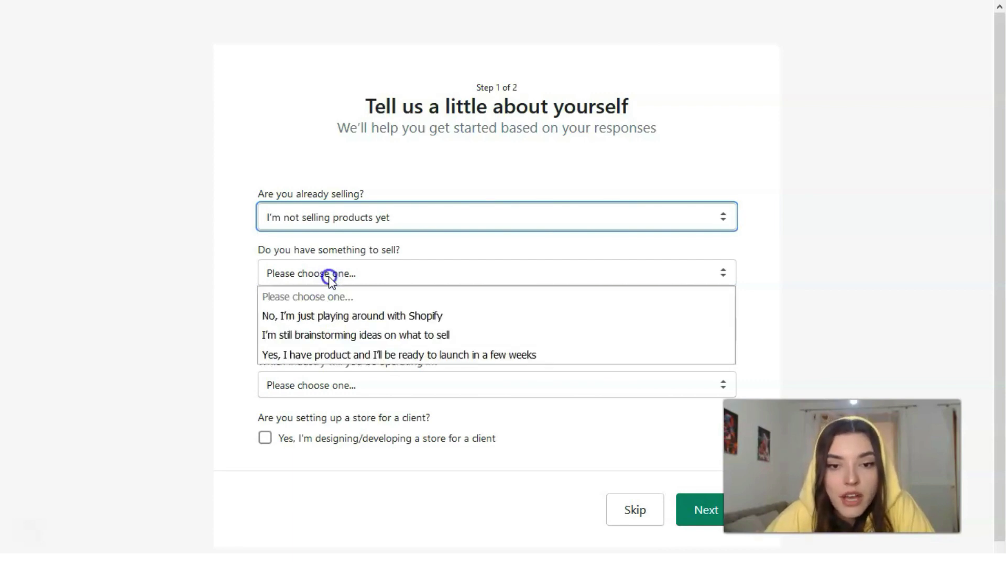
pyautogui.click(360, 317)
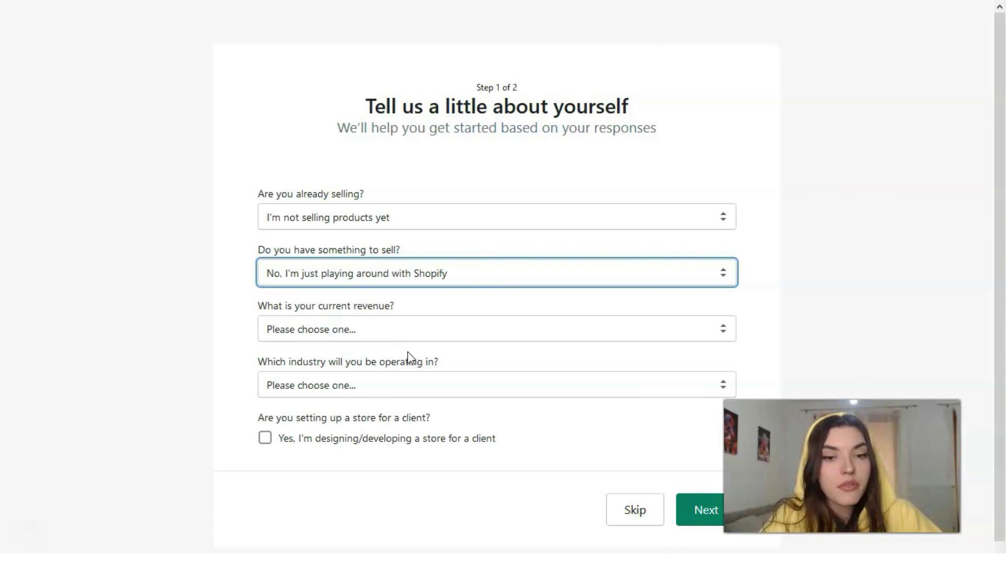
# Step: Choose Toys as the store's industry
pyautogui.click(387, 388)
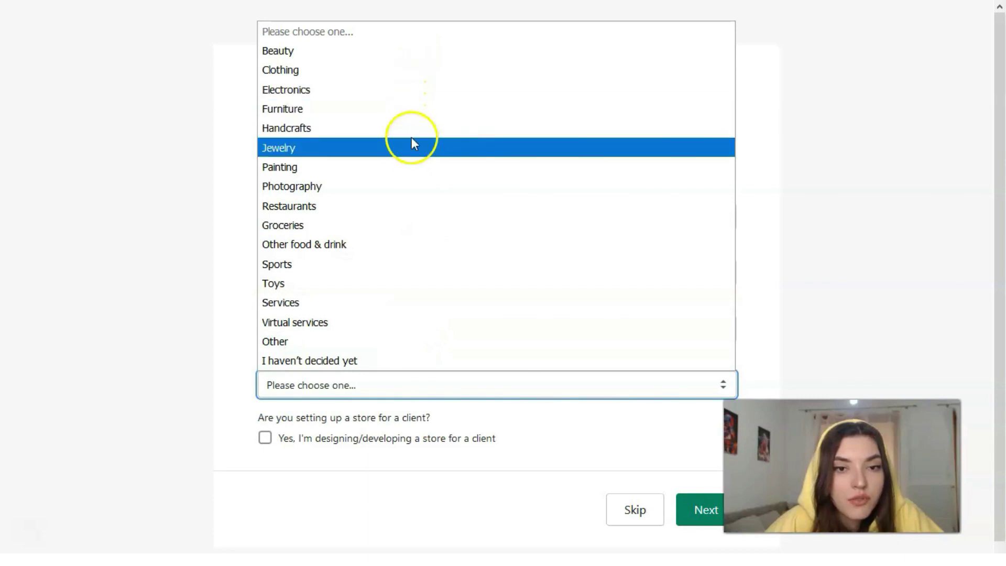
pyautogui.click(411, 283)
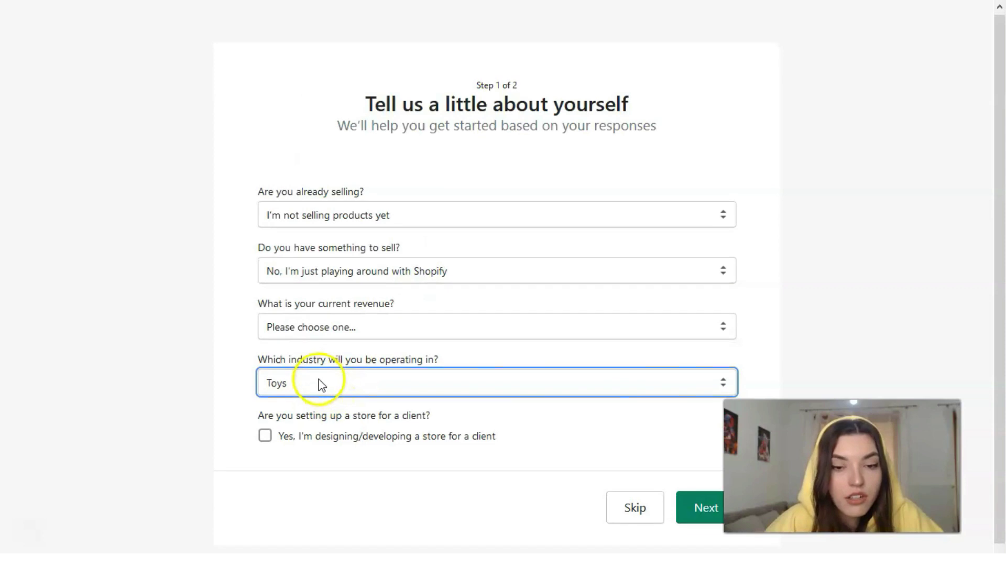
pyautogui.scroll(-1, 317, 385)
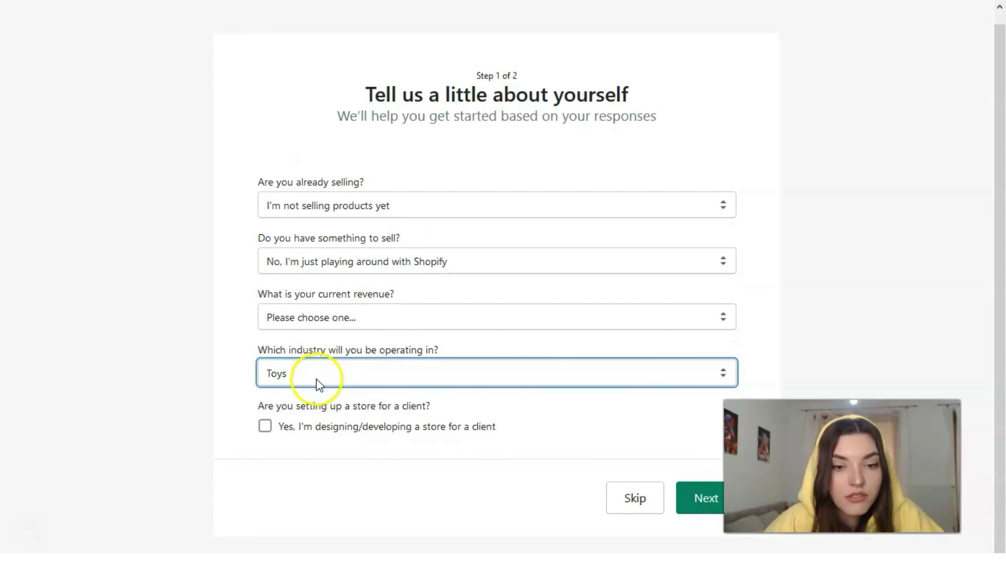
# Step: Continue to the business address step and keep Germany as the Country/Region
pyautogui.click(699, 511)
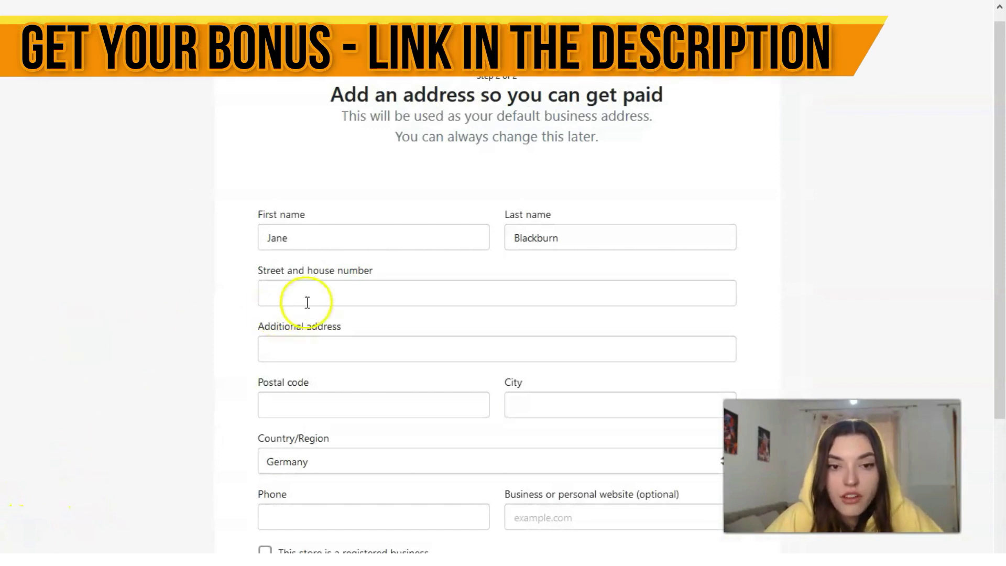
pyautogui.scroll(-2, 477, 269)
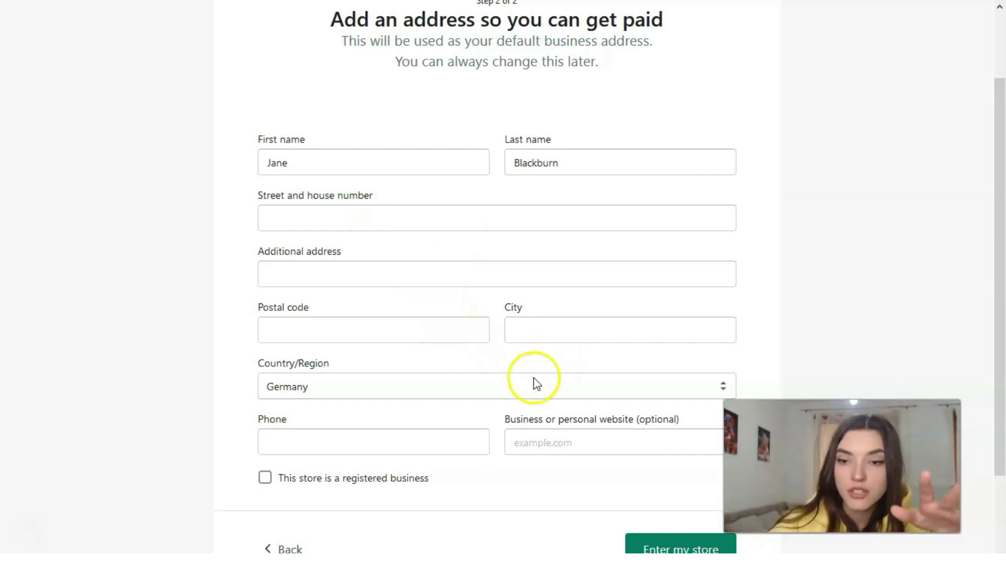
pyautogui.click(401, 393)
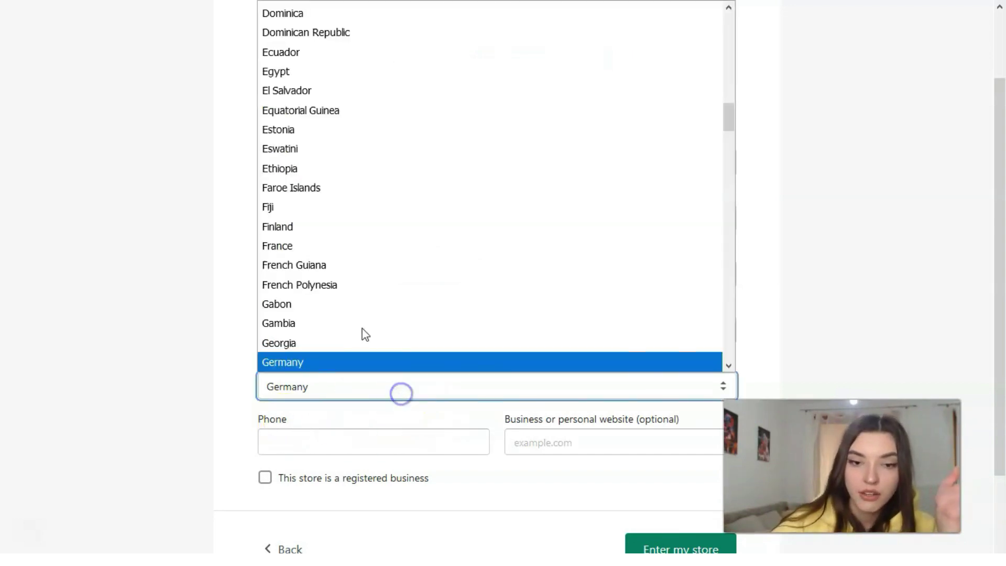
pyautogui.scroll(20, 394, 200)
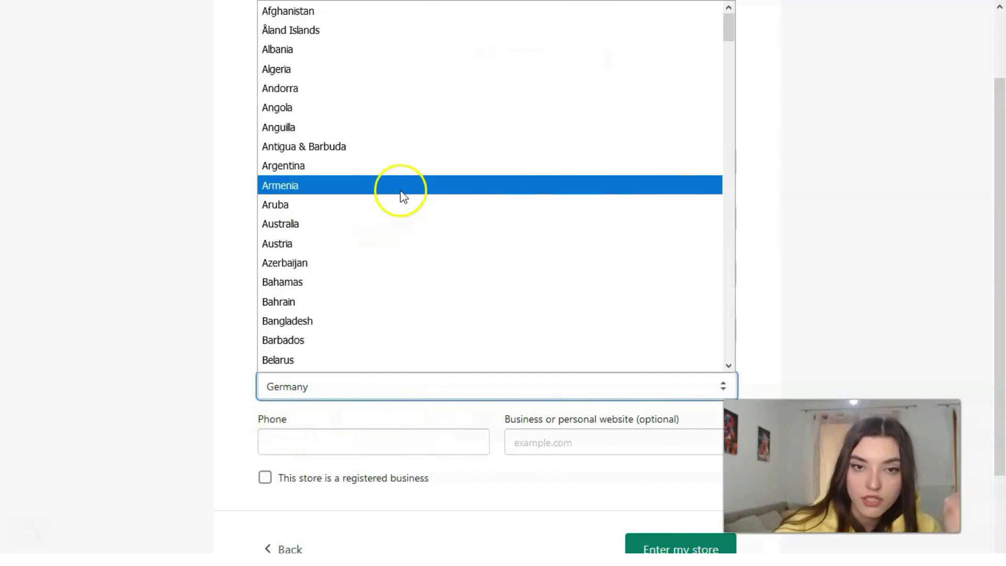
pyautogui.click(816, 159)
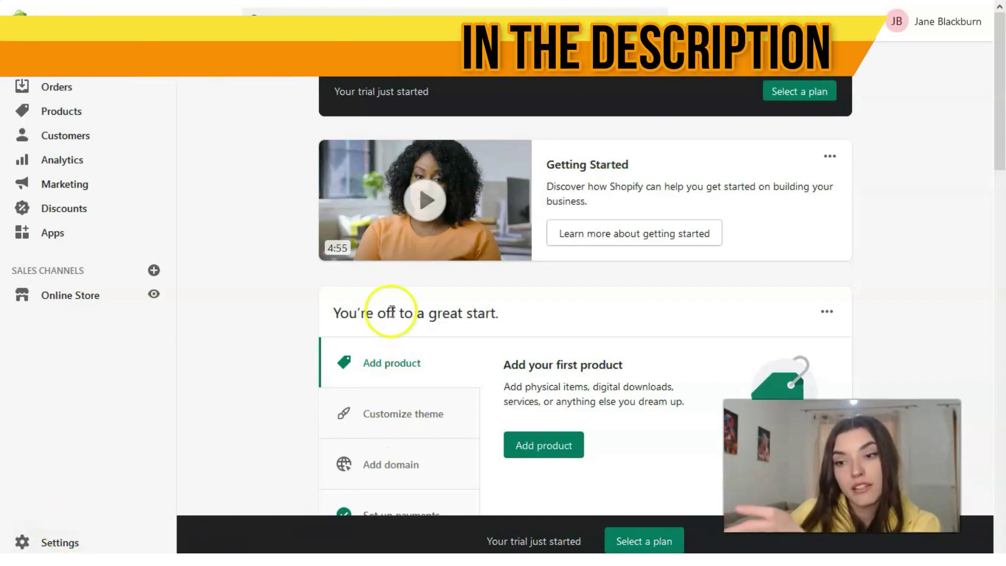
# Step: Compare the Basic Shopify ($29), Shopify ($79) and Advanced Shopify ($299) monthly plans
pyautogui.click(774, 90)
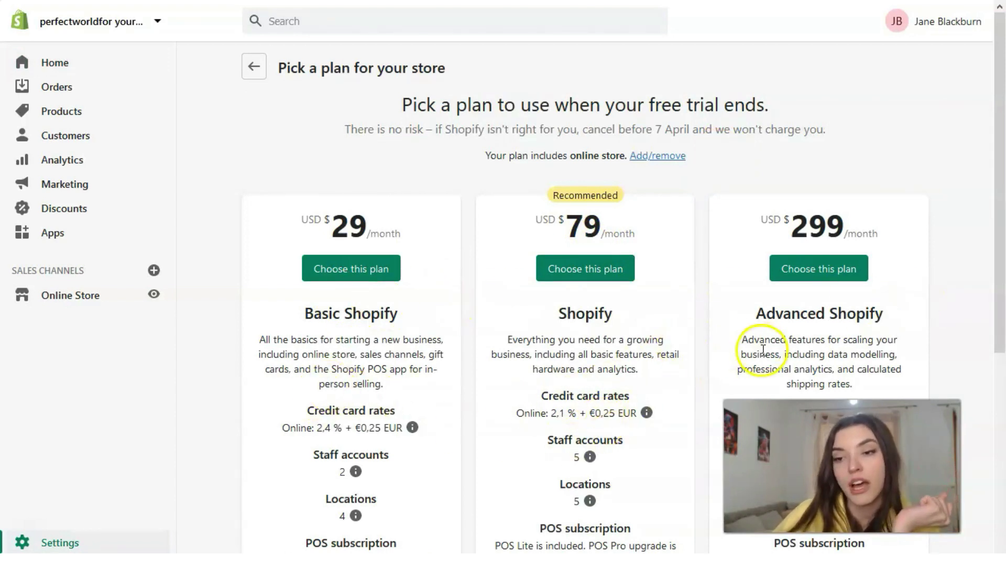
pyautogui.scroll(-3, 849, 359)
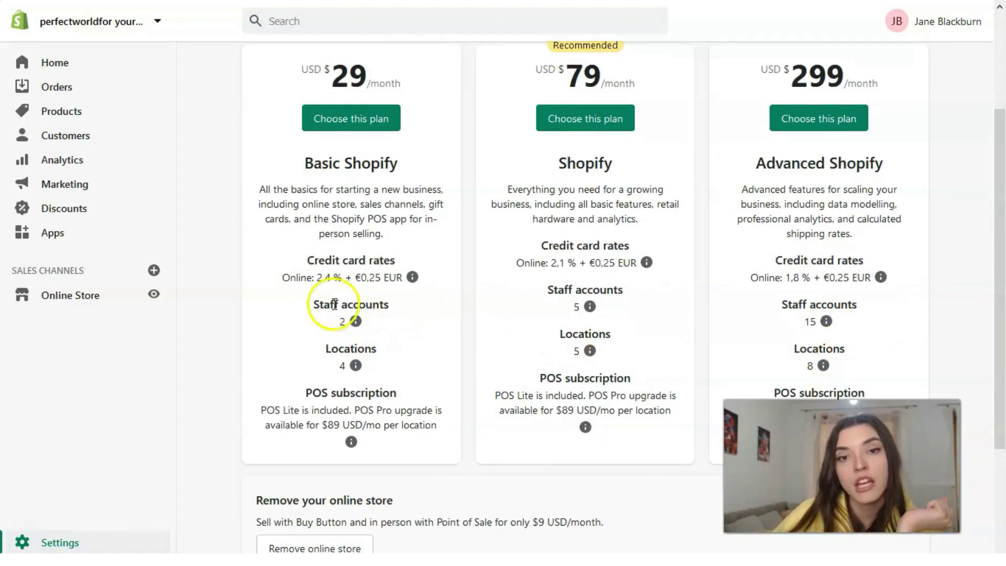
pyautogui.scroll(3, 440, 314)
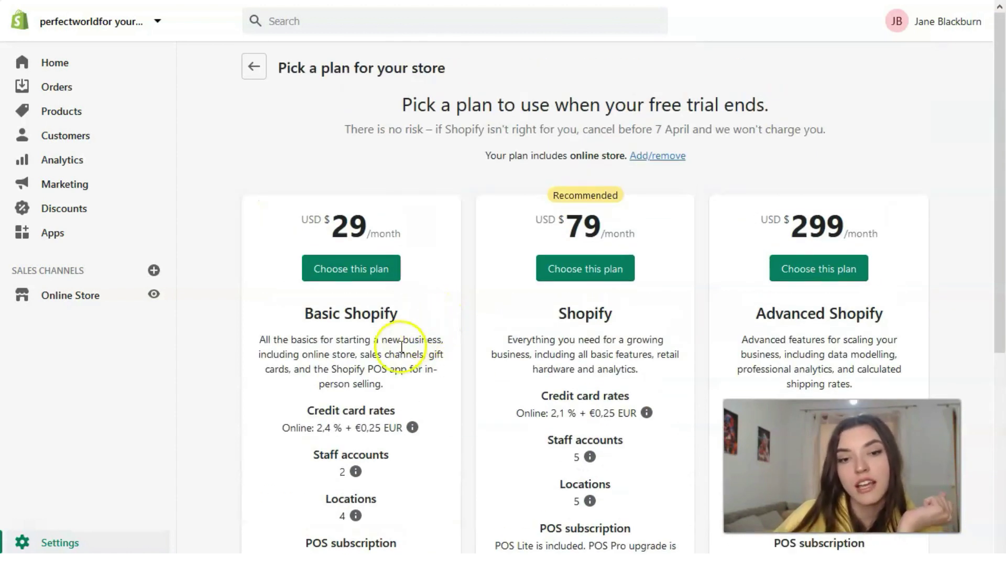
pyautogui.scroll(-2, 404, 346)
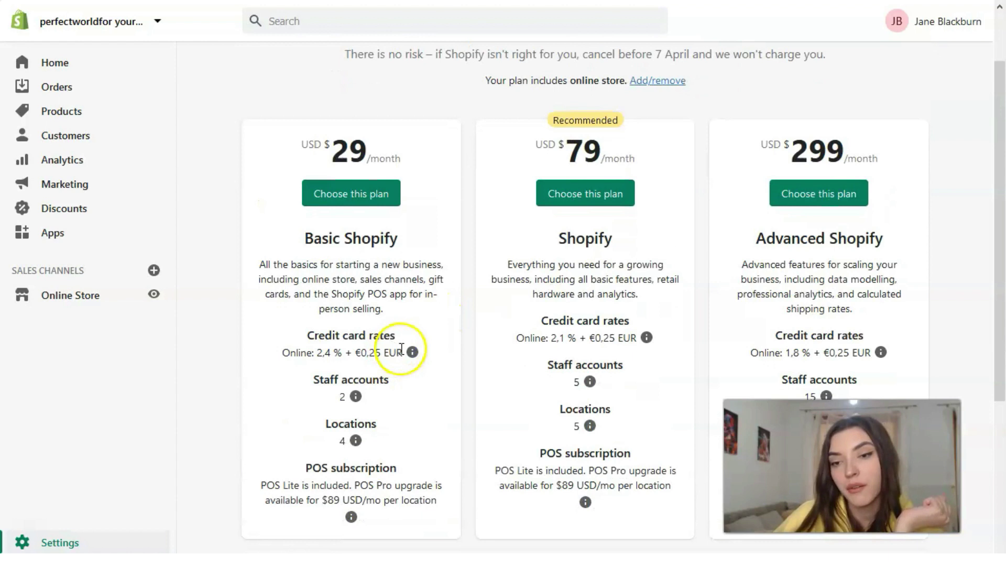
pyautogui.scroll(-1, 404, 350)
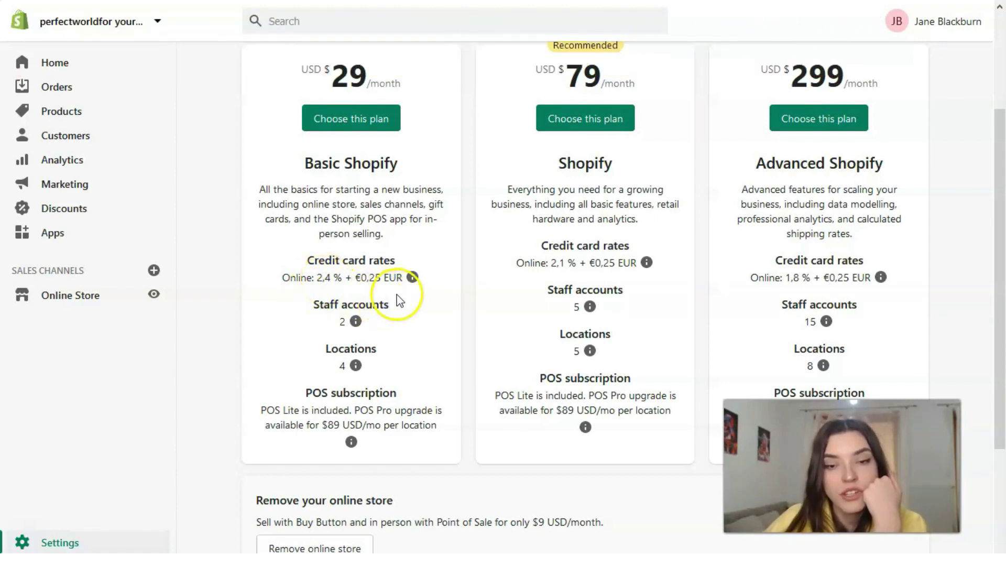
pyautogui.moveTo(419, 282)
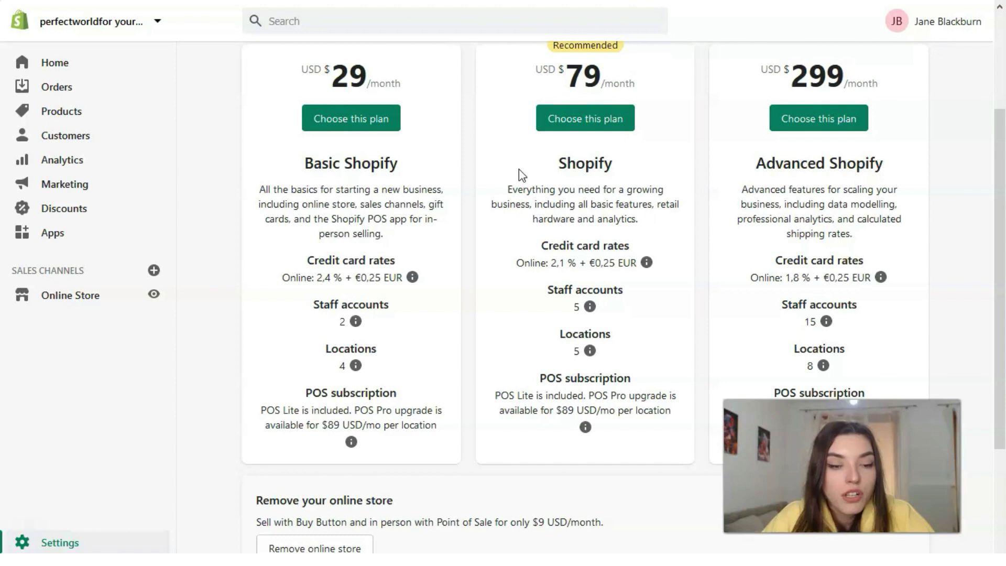
pyautogui.scroll(3, 748, 135)
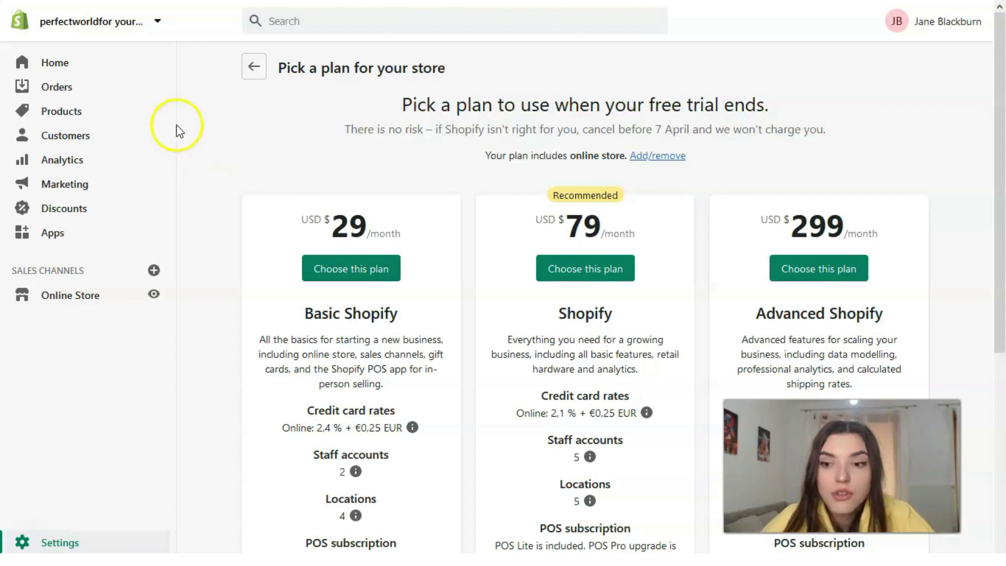
pyautogui.click(87, 112)
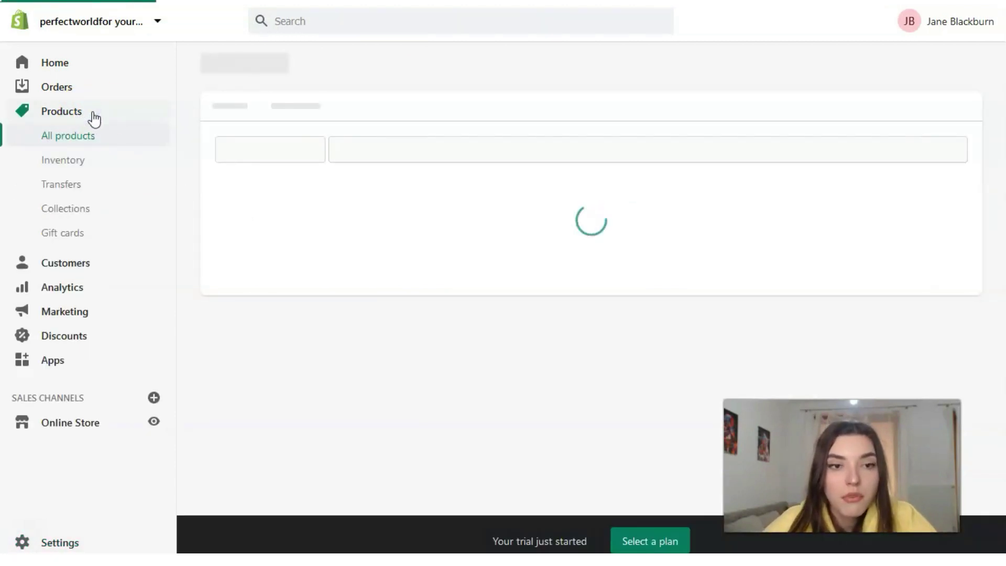
# Step: Open the empty All products list and start adding a new product
pyautogui.click(32, 142)
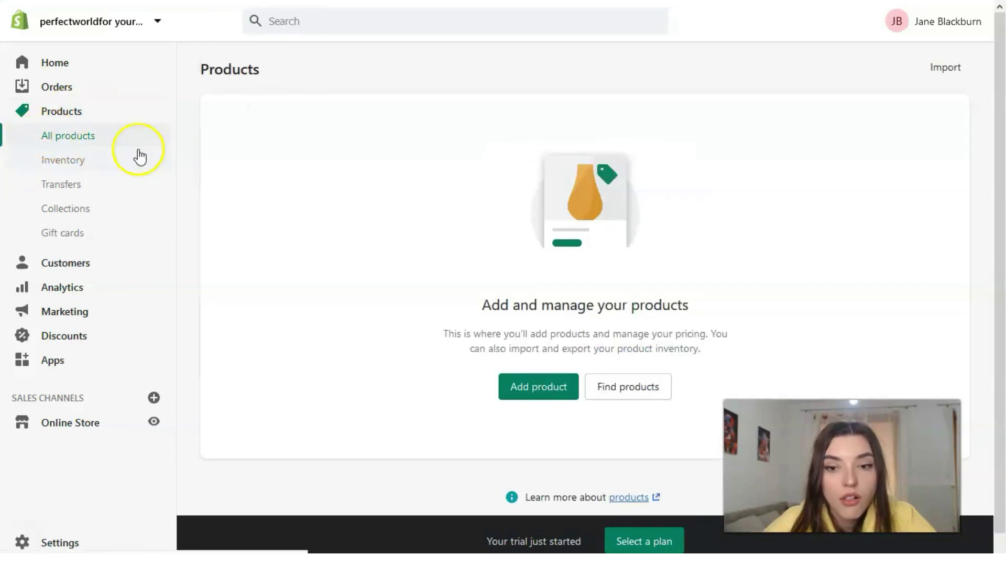
pyautogui.scroll(-1, 308, 168)
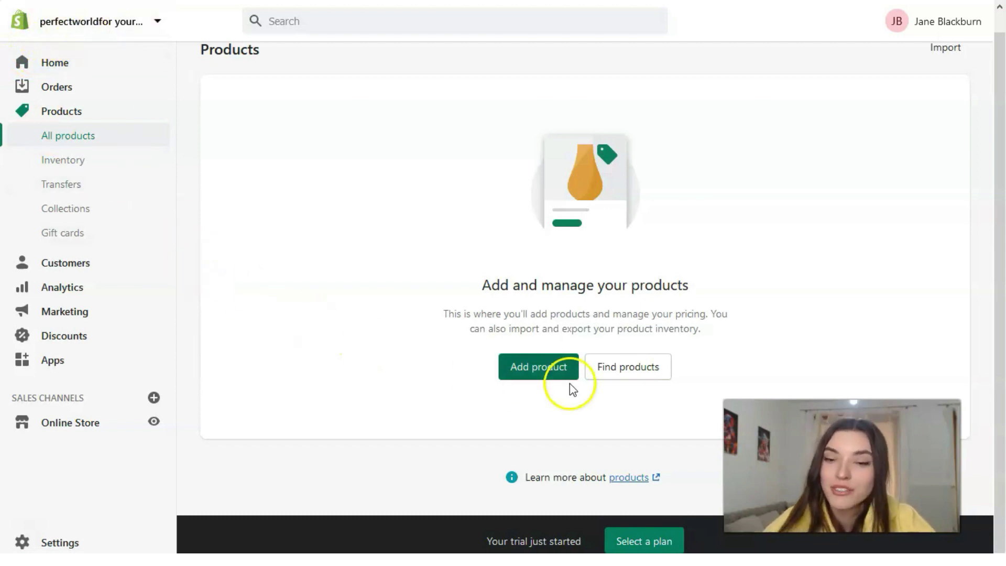
pyautogui.click(514, 370)
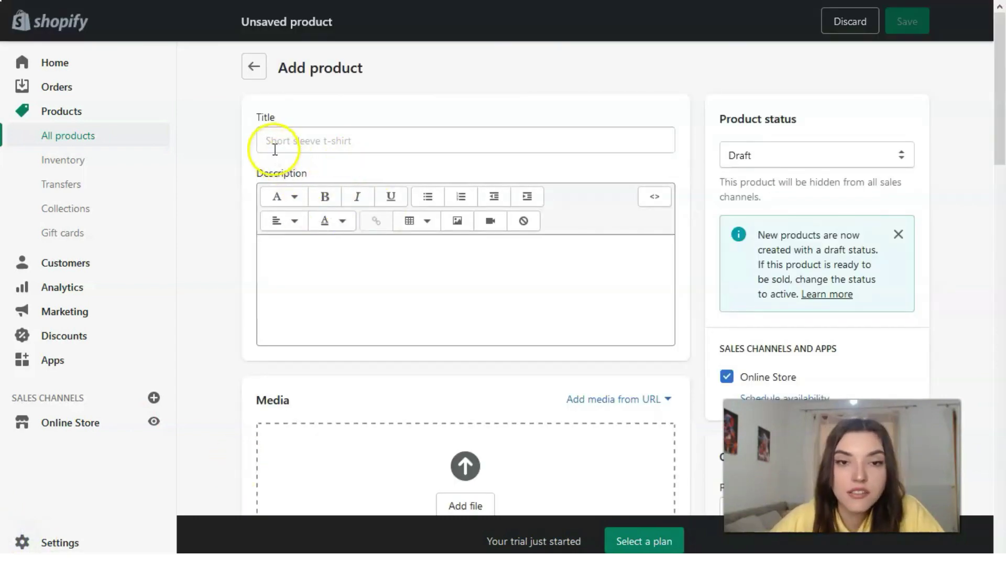
# Step: Scroll through the Star Wars The Child Plush Toy draft and its Product Features description
pyautogui.scroll(-2, 298, 157)
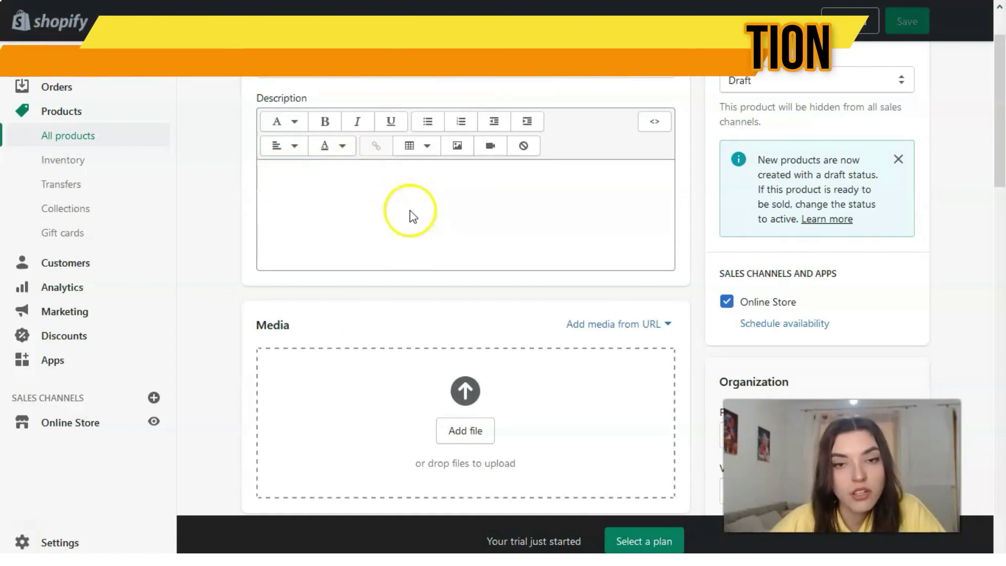
pyautogui.scroll(-3, 410, 209)
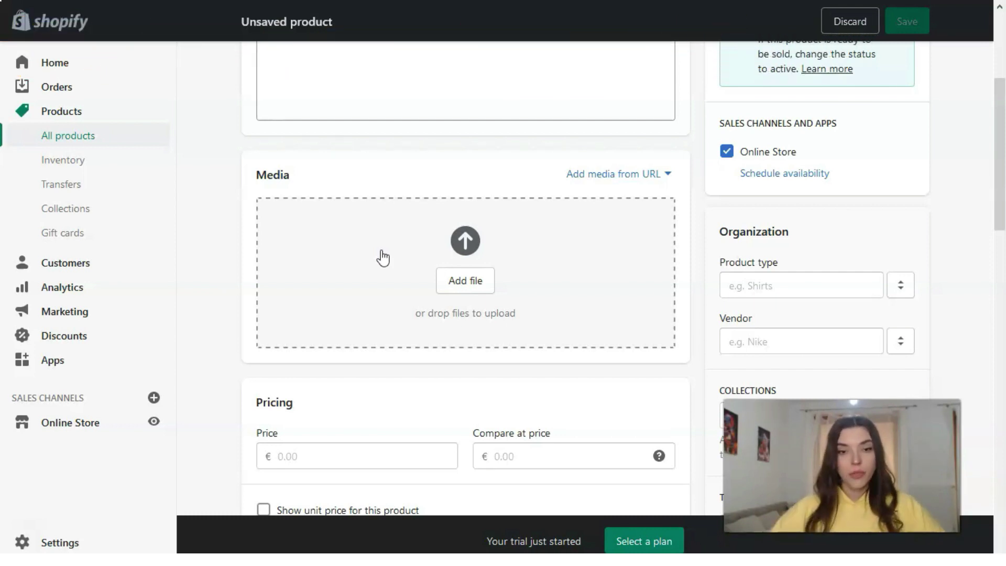
pyautogui.scroll(-6, 324, 269)
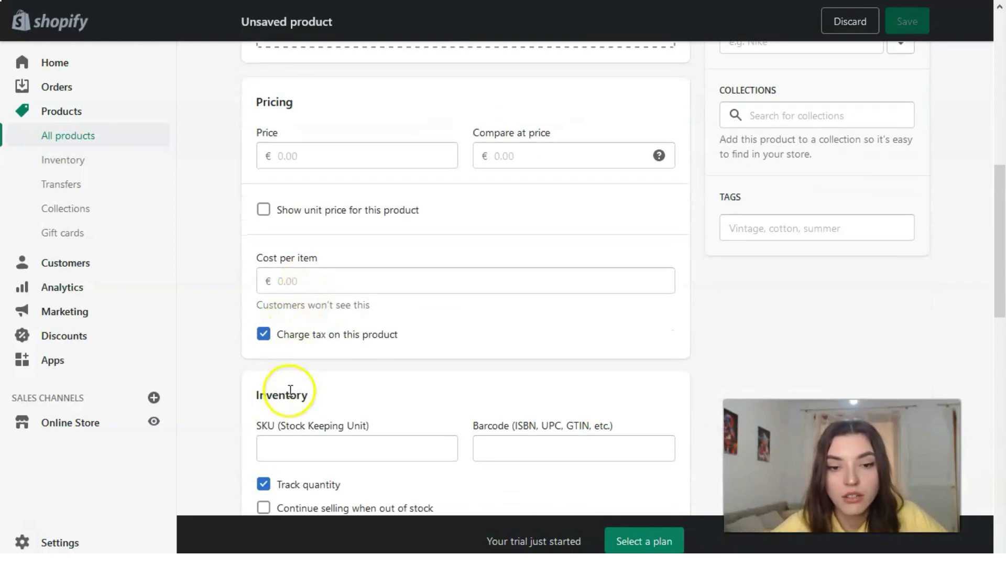
pyautogui.scroll(-7, 273, 398)
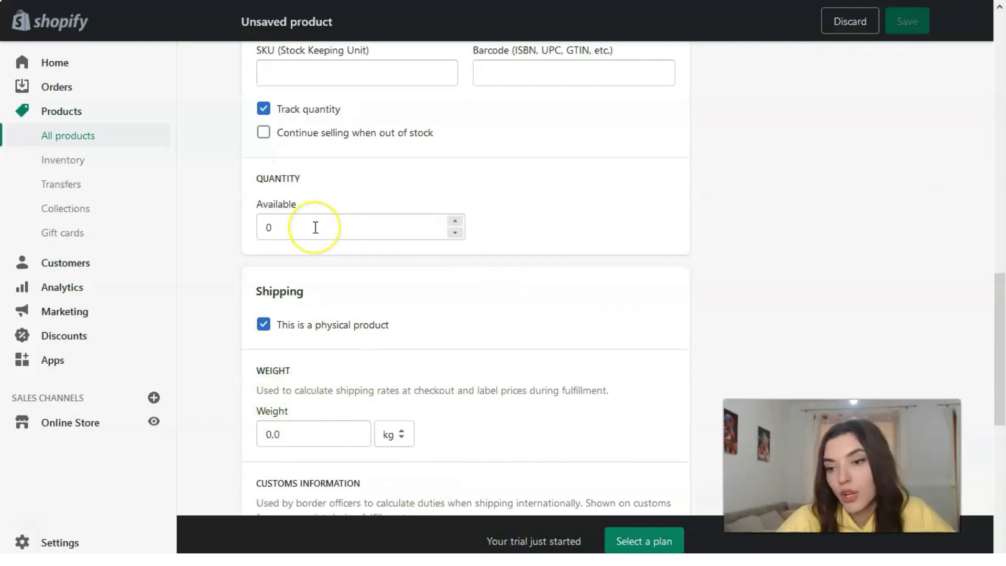
pyautogui.scroll(-8, 316, 231)
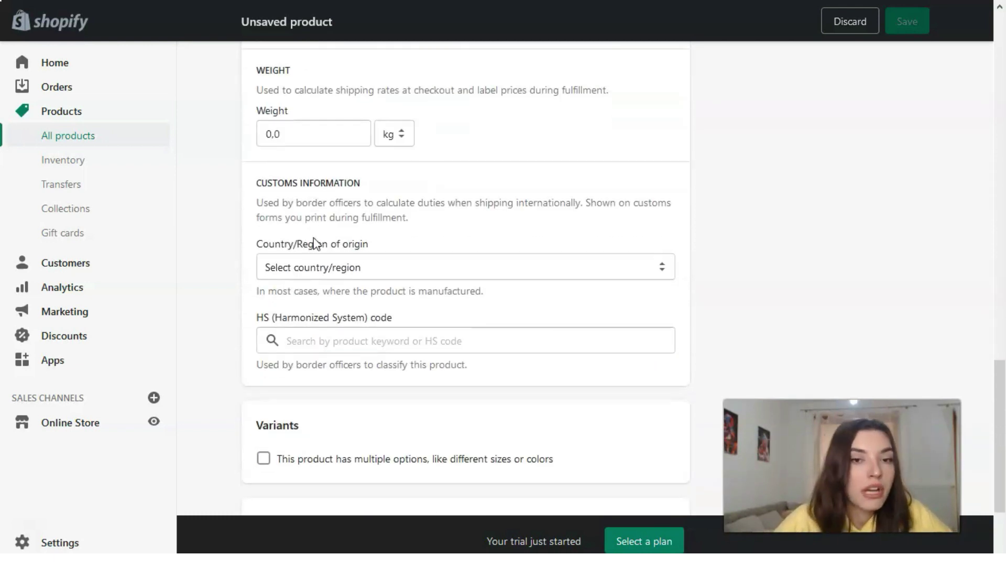
pyautogui.scroll(20, 332, 303)
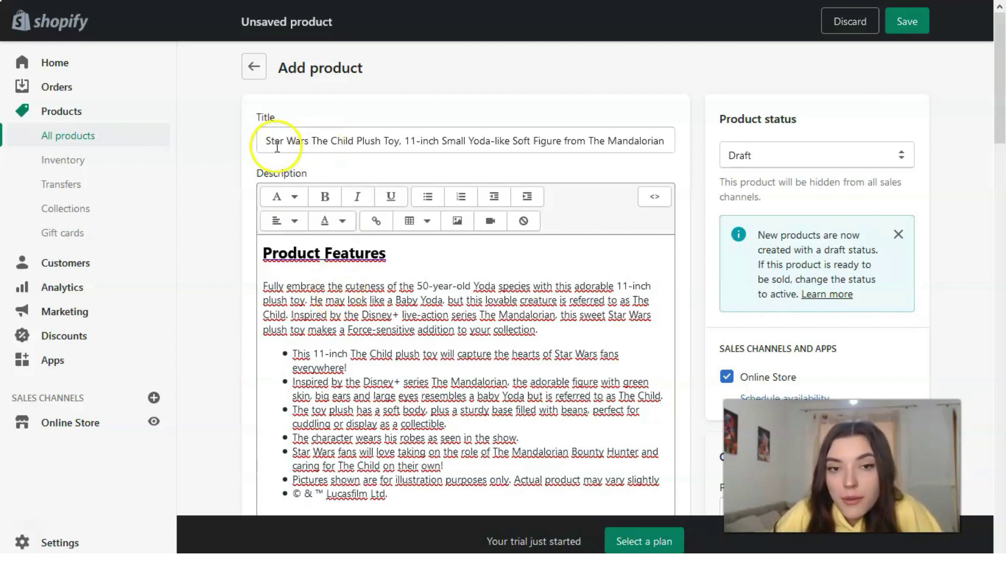
pyautogui.scroll(-3, 315, 200)
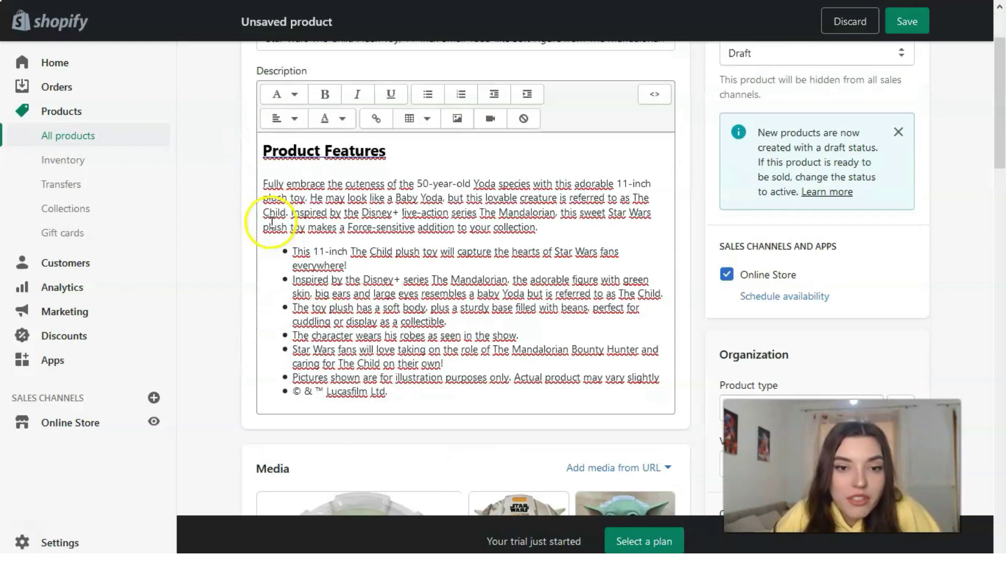
pyautogui.scroll(1, 337, 192)
pyautogui.scroll(-4, 341, 194)
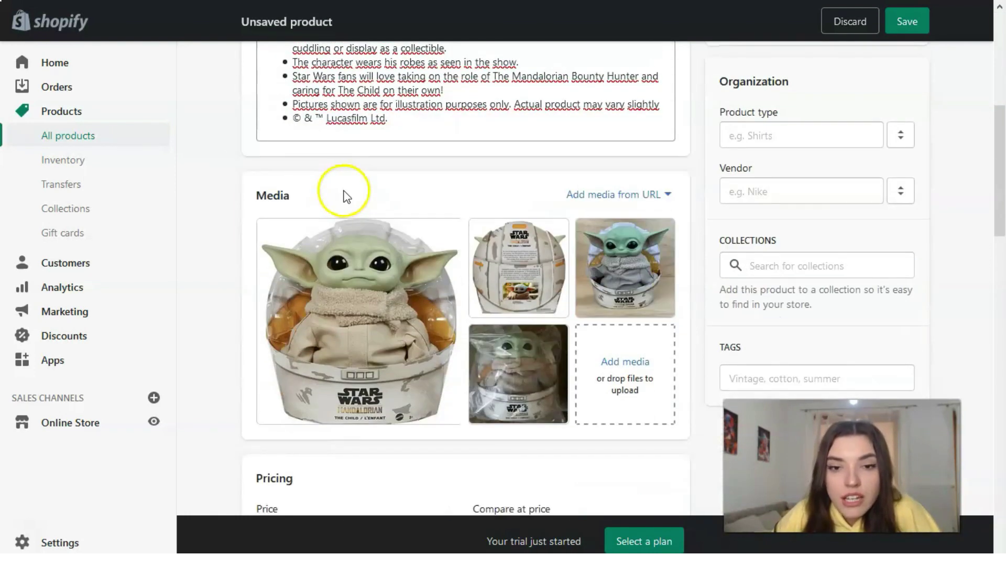
pyautogui.click(367, 302)
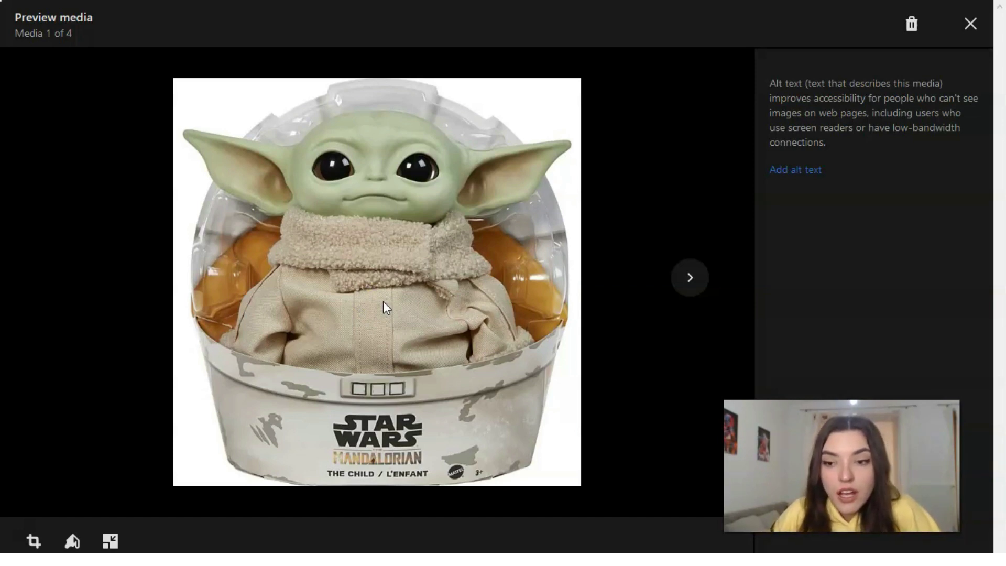
pyautogui.click(691, 278)
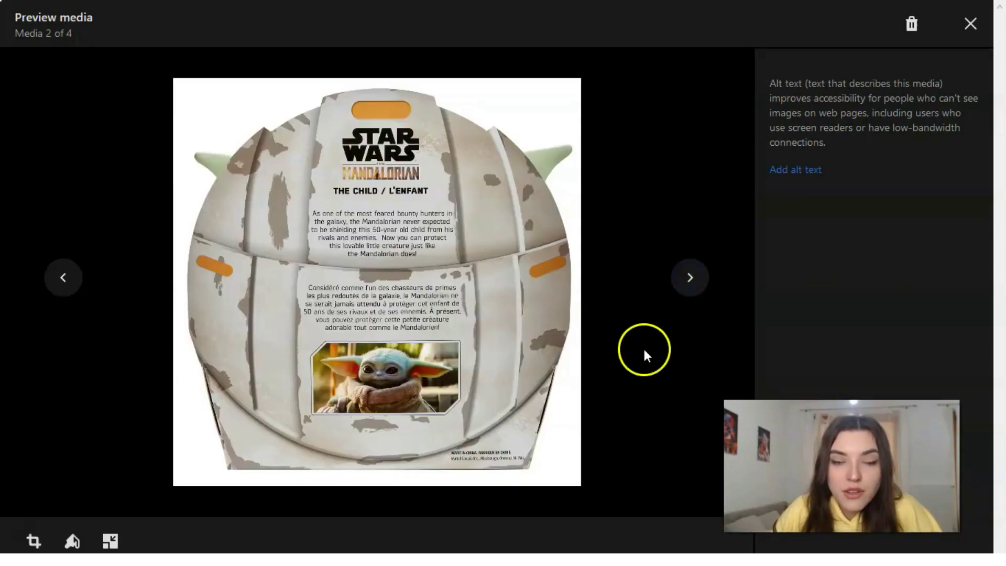
pyautogui.click(696, 288)
pyautogui.click(695, 283)
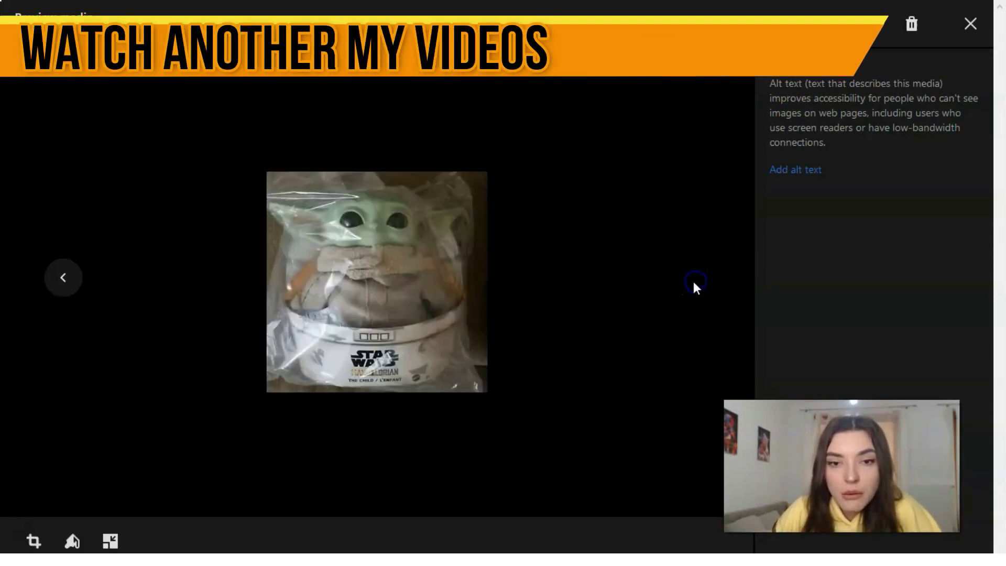
pyautogui.click(973, 29)
# Step: Scroll down to Inventory and check the SKU value GWD85
pyautogui.scroll(-2, 431, 278)
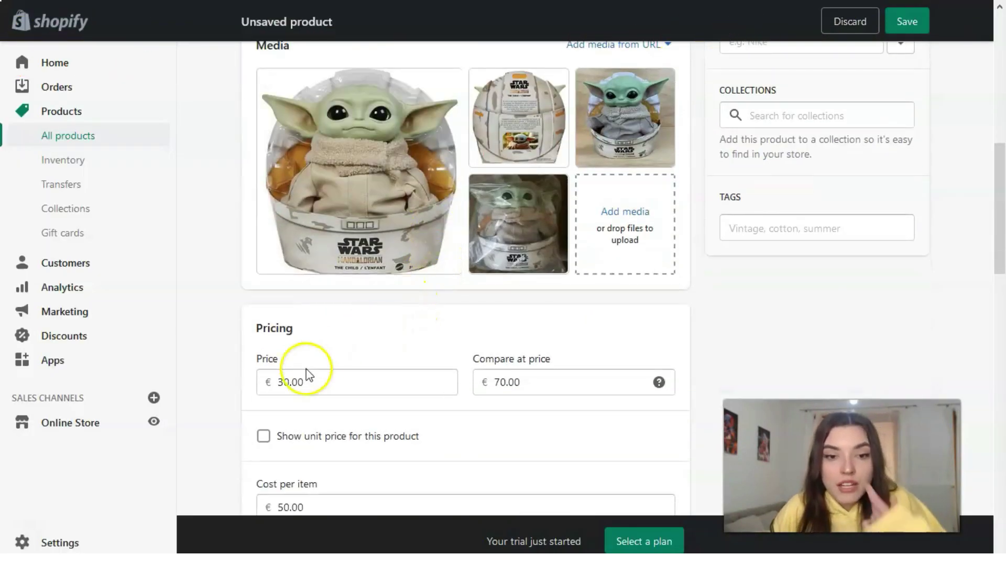
pyautogui.scroll(-2, 485, 423)
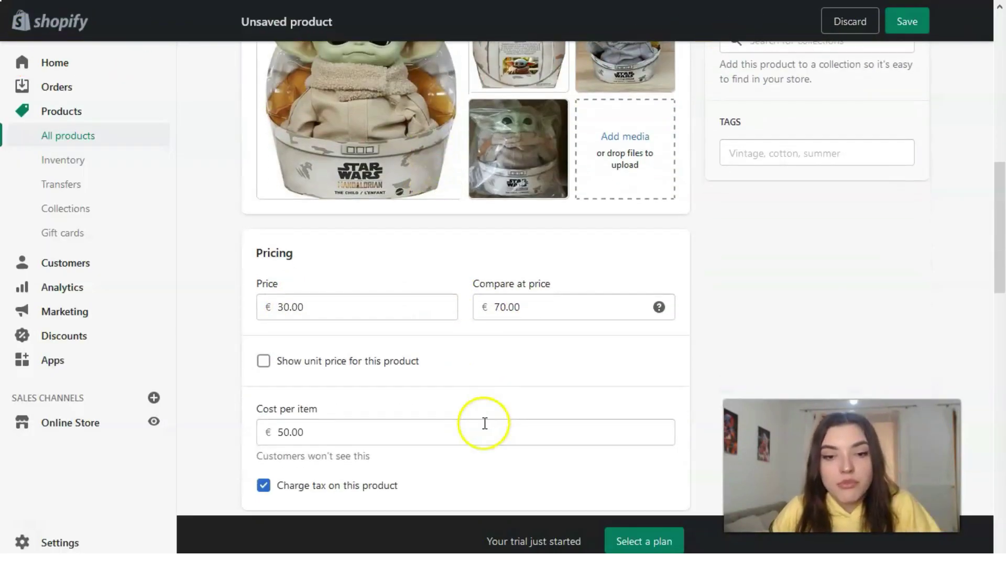
pyautogui.scroll(-1, 485, 424)
pyautogui.scroll(-2, 330, 354)
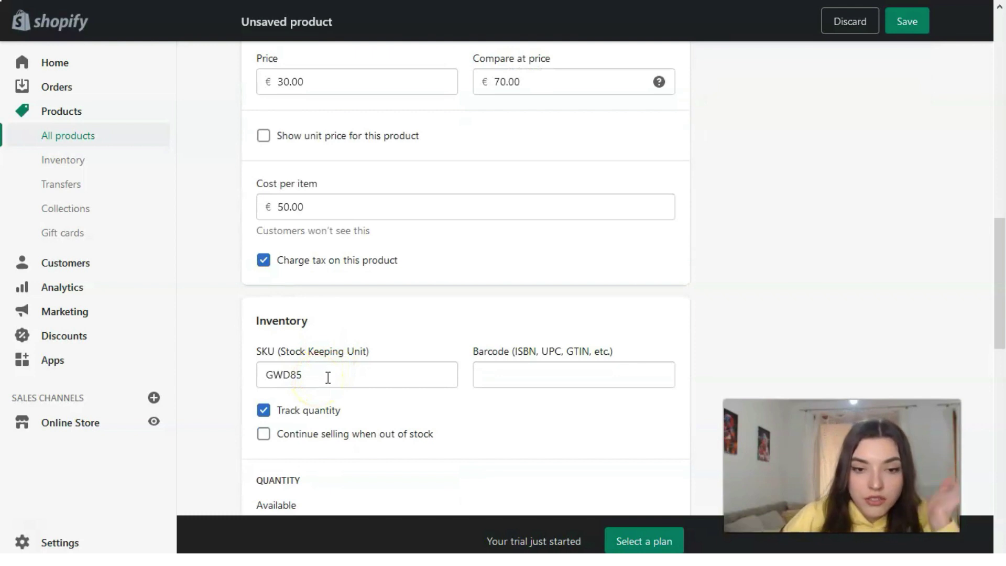
pyautogui.doubleClick(292, 374)
pyautogui.click(328, 377)
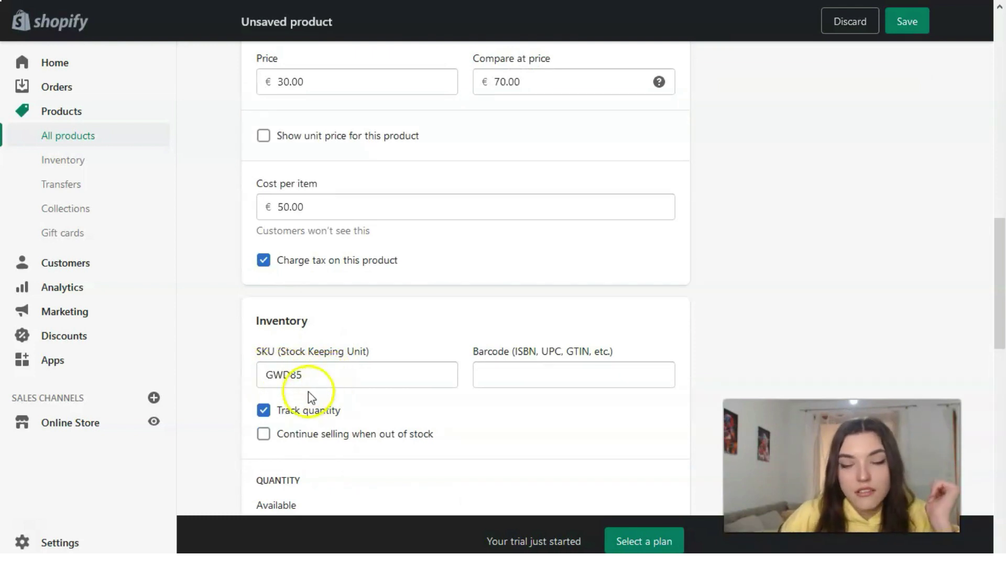
# Step: Set the available stock quantity to 8
pyautogui.scroll(-3, 256, 360)
pyautogui.click(258, 378)
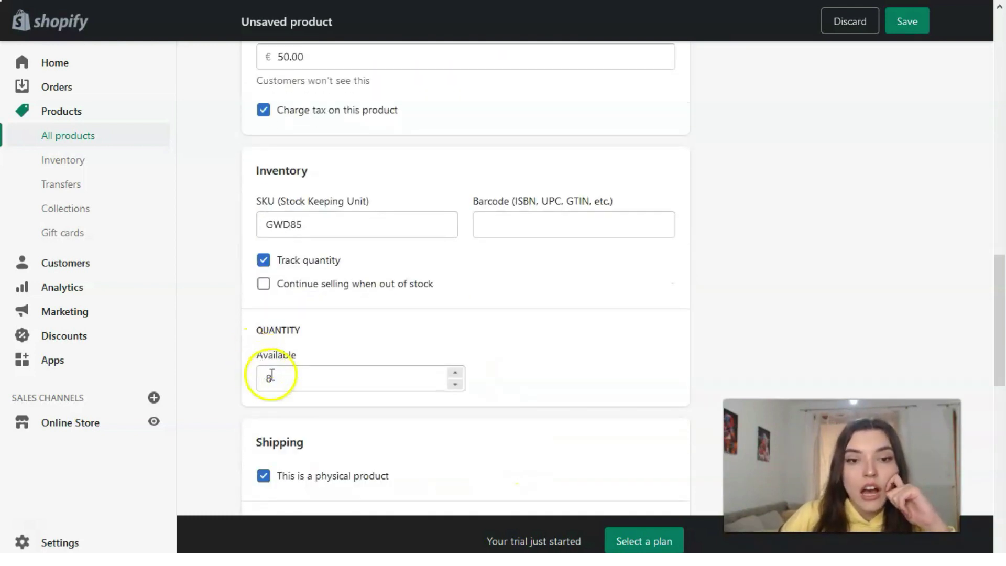
pyautogui.write('8')
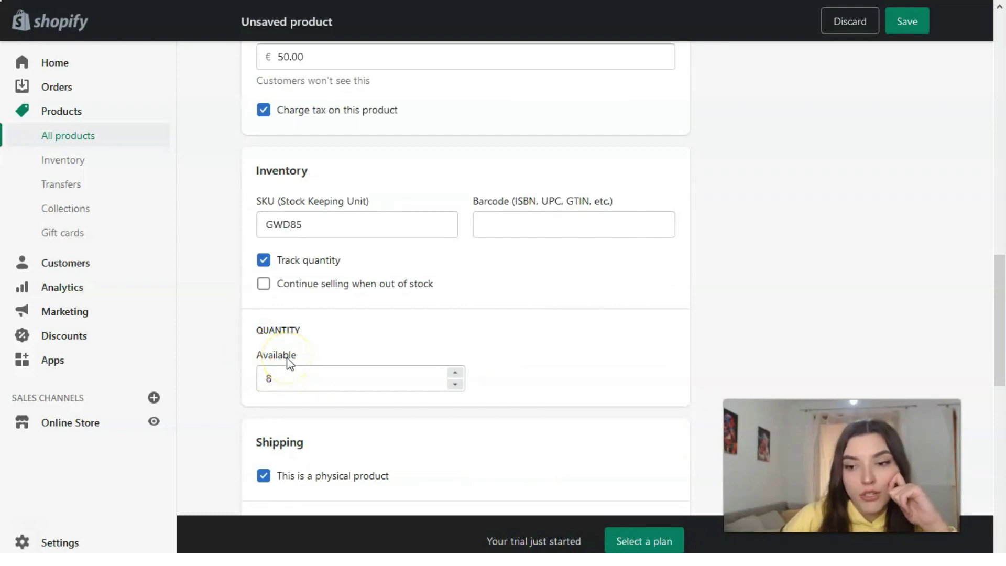
pyautogui.click(290, 362)
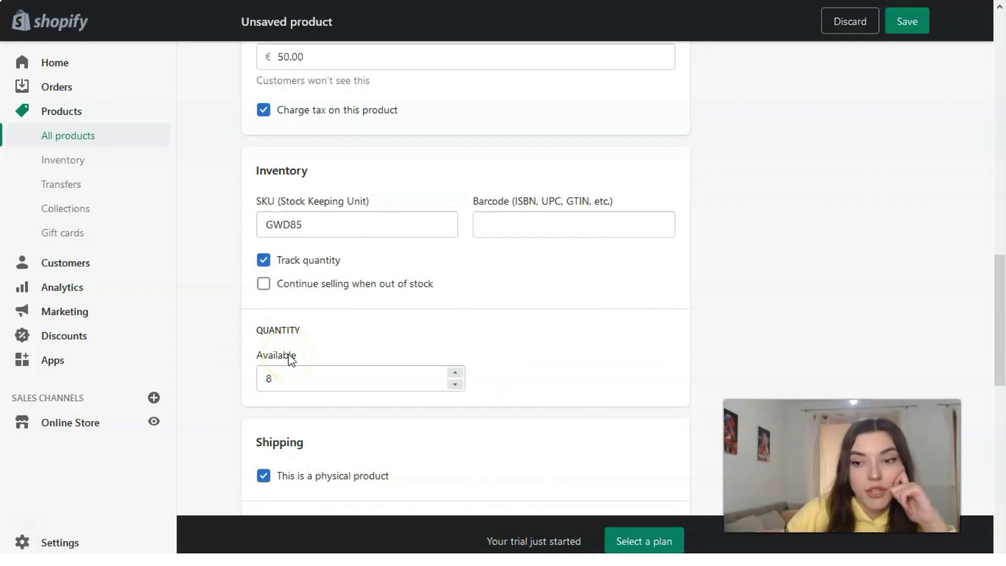
pyautogui.scroll(-6, 291, 361)
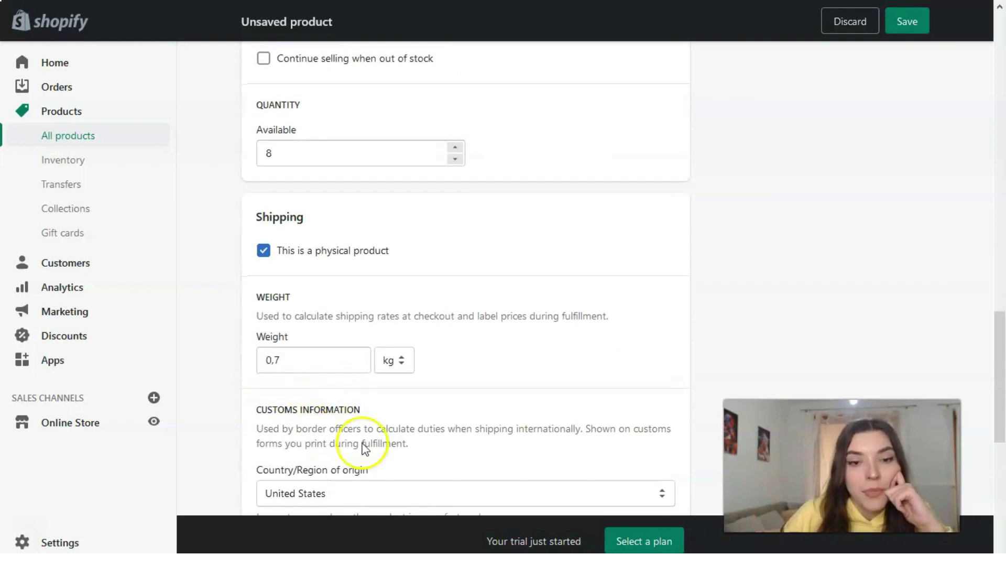
pyautogui.scroll(-1, 365, 358)
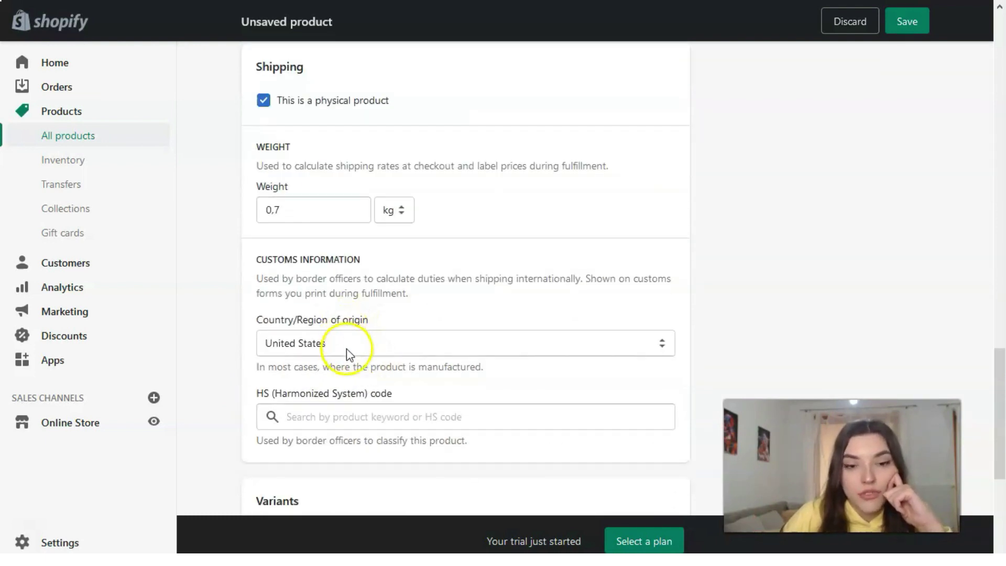
pyautogui.scroll(-4, 348, 360)
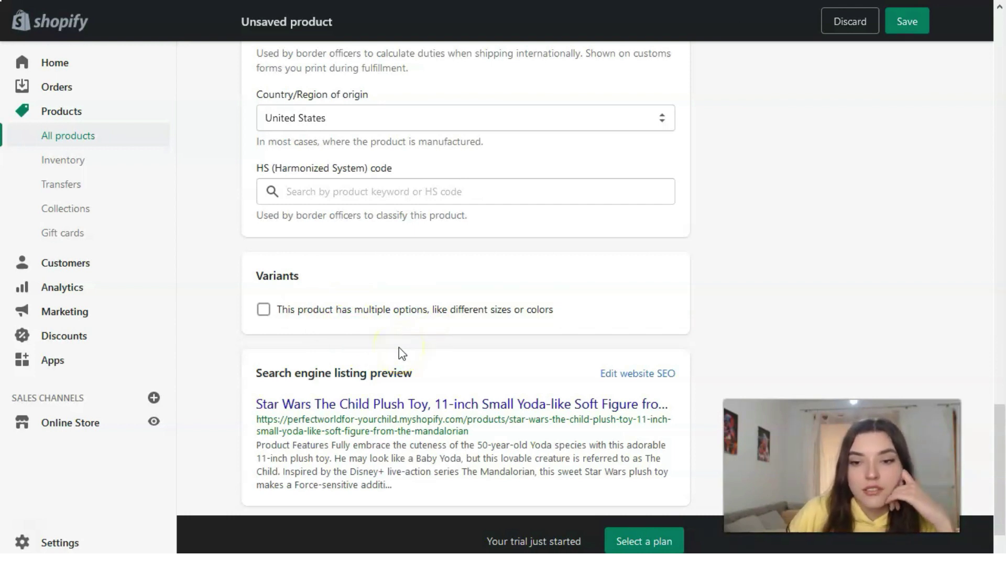
# Step: Save the plush toy as a draft and preview it in the online store
pyautogui.click(911, 27)
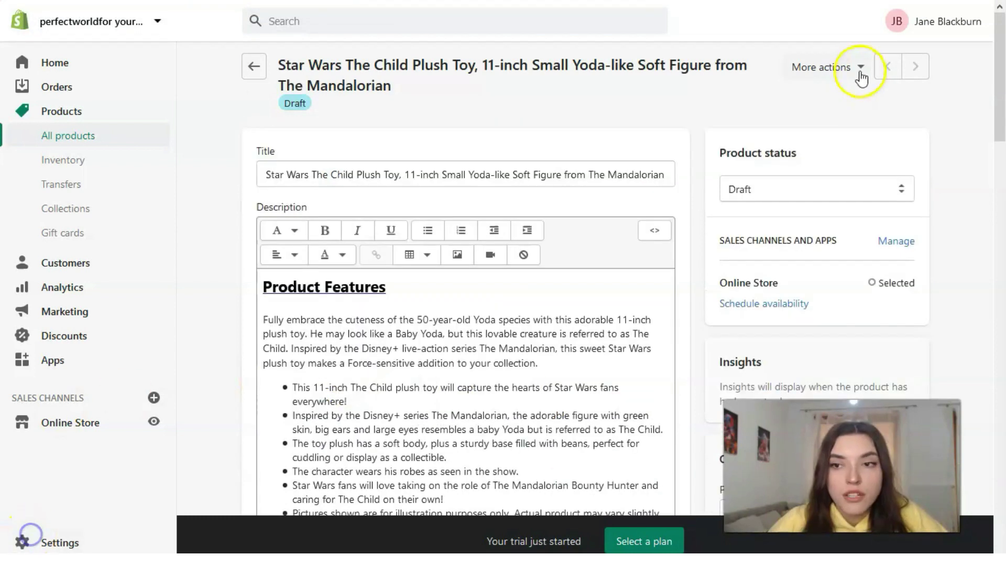
pyautogui.click(861, 69)
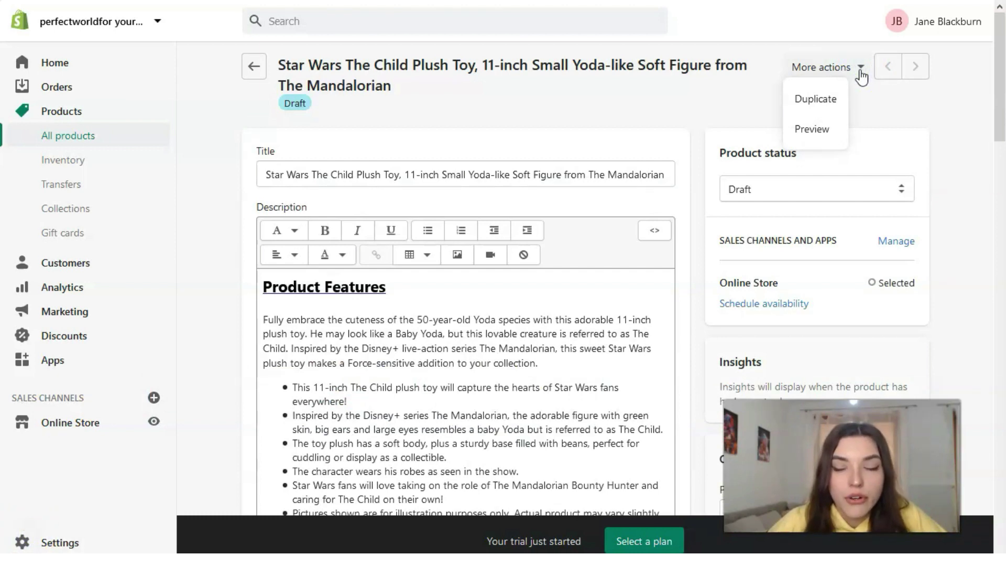
pyautogui.click(819, 127)
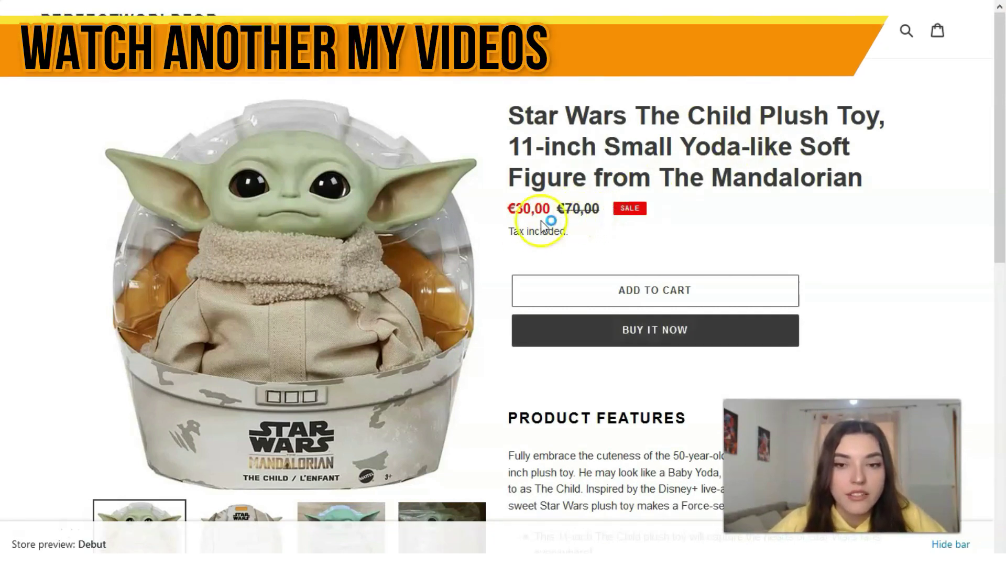
# Step: Scroll the plush toy's storefront page showing €30,00 against €70,00, photos and features
pyautogui.scroll(-1, 561, 236)
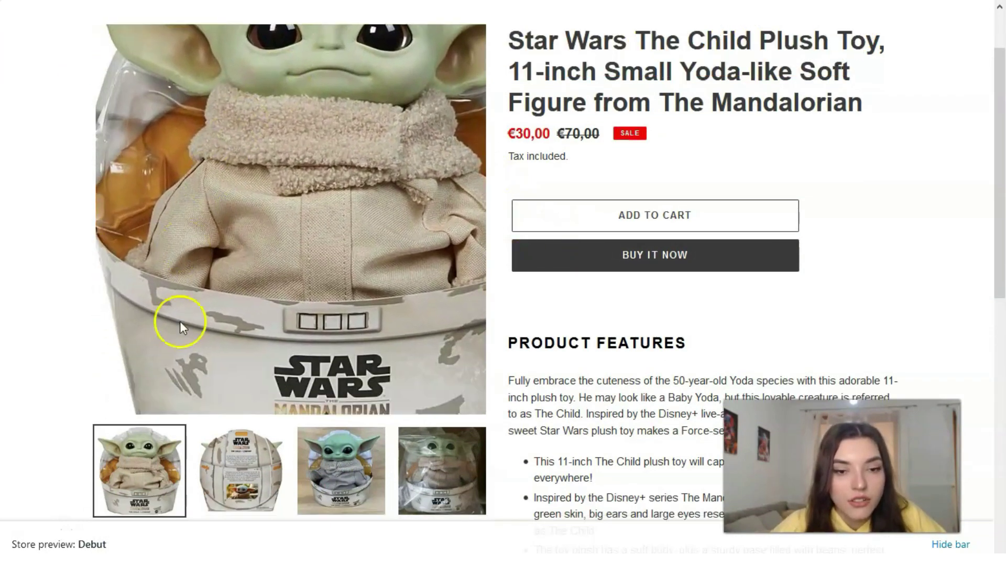
pyautogui.scroll(-3, 692, 321)
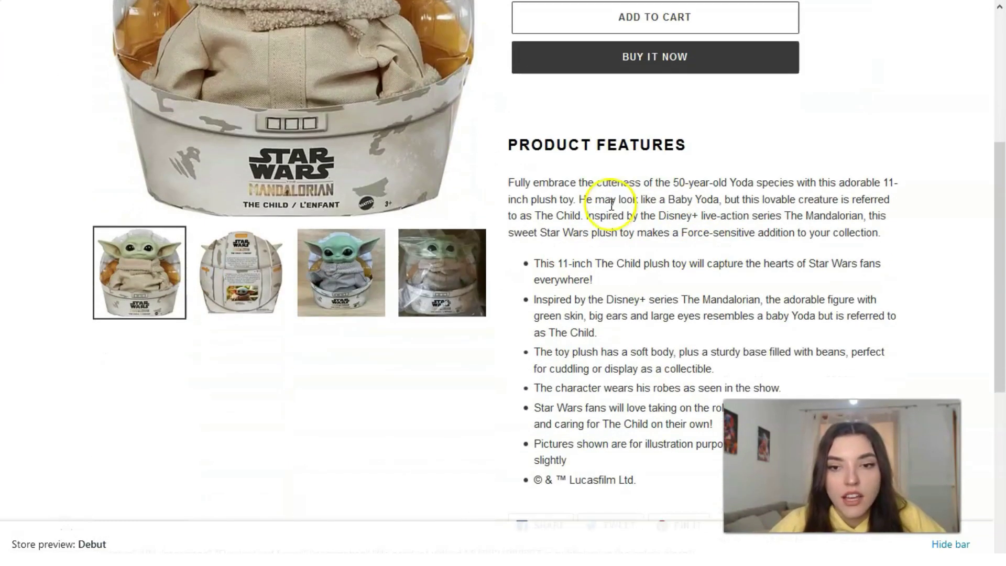
pyautogui.scroll(-2, 611, 204)
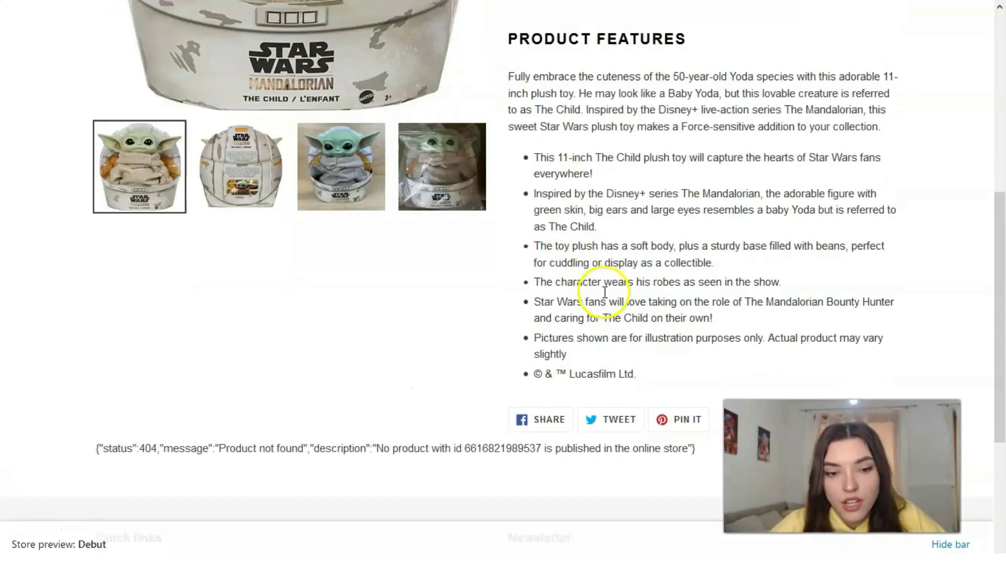
pyautogui.scroll(6, 605, 292)
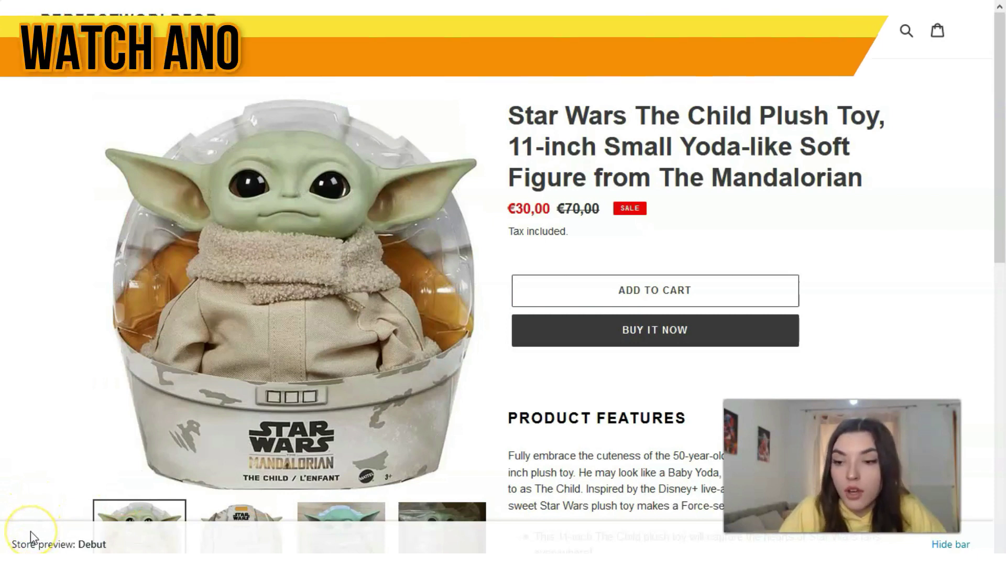
# Step: Close the preview and go to the Themes page, down past Debut to the theme library
pyautogui.hotkey('ctrl', 'w')
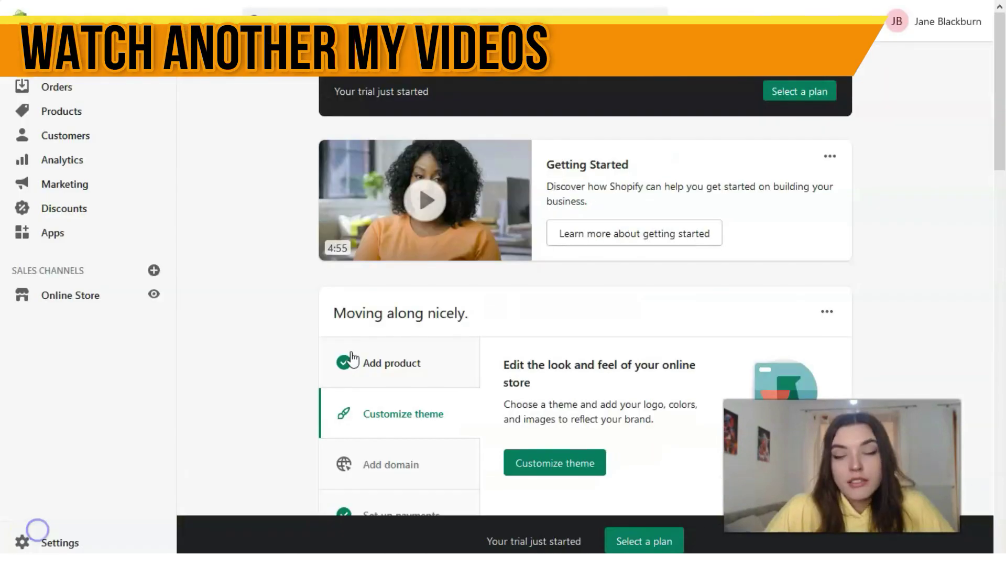
pyautogui.scroll(-4, 304, 225)
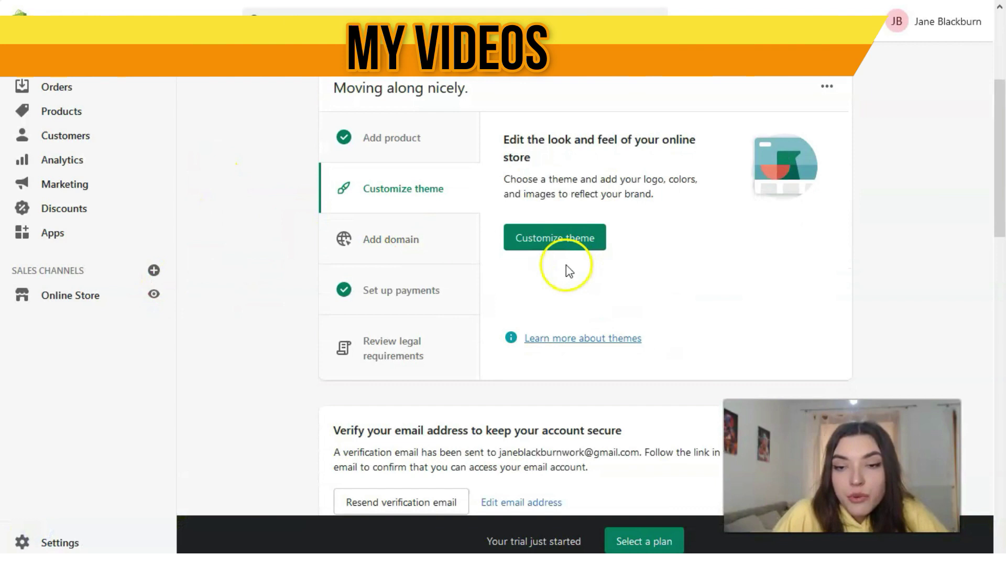
pyautogui.click(532, 238)
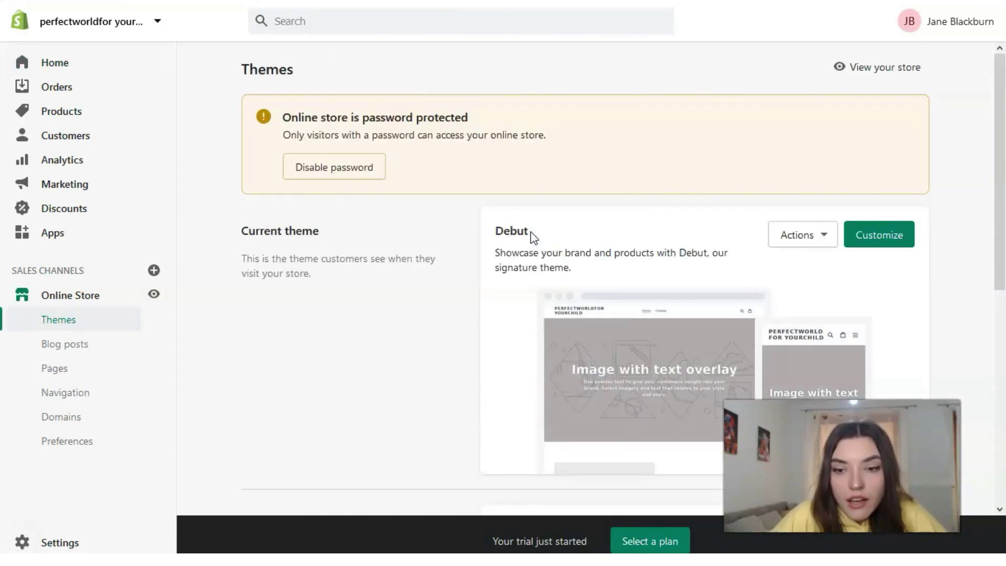
pyautogui.scroll(-5, 493, 218)
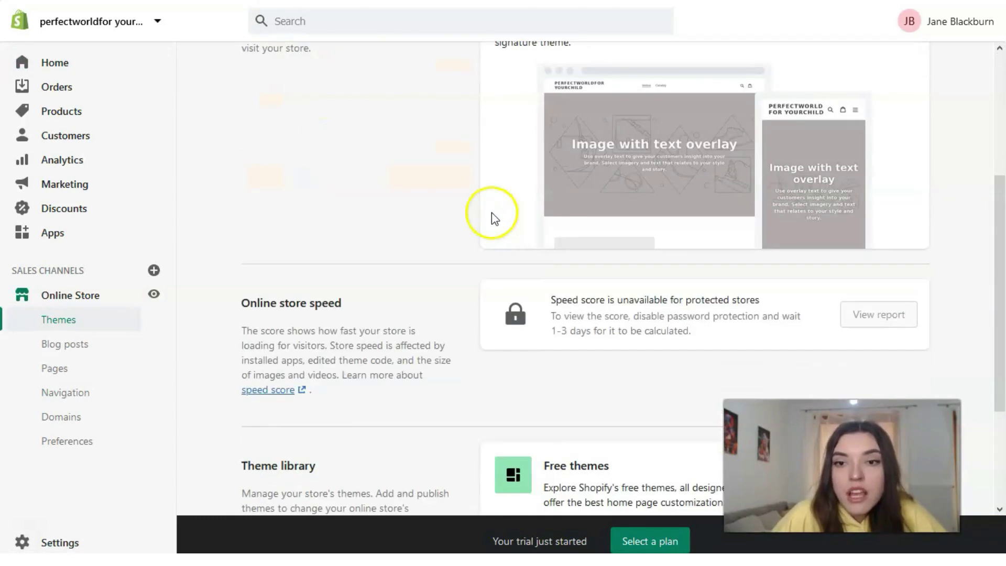
pyautogui.scroll(3, 422, 197)
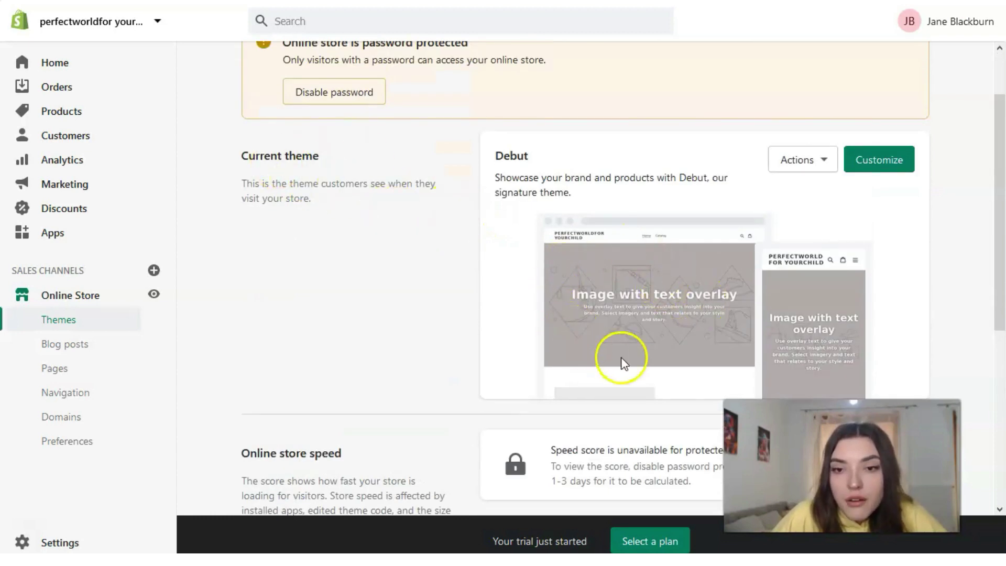
pyautogui.scroll(-2, 595, 298)
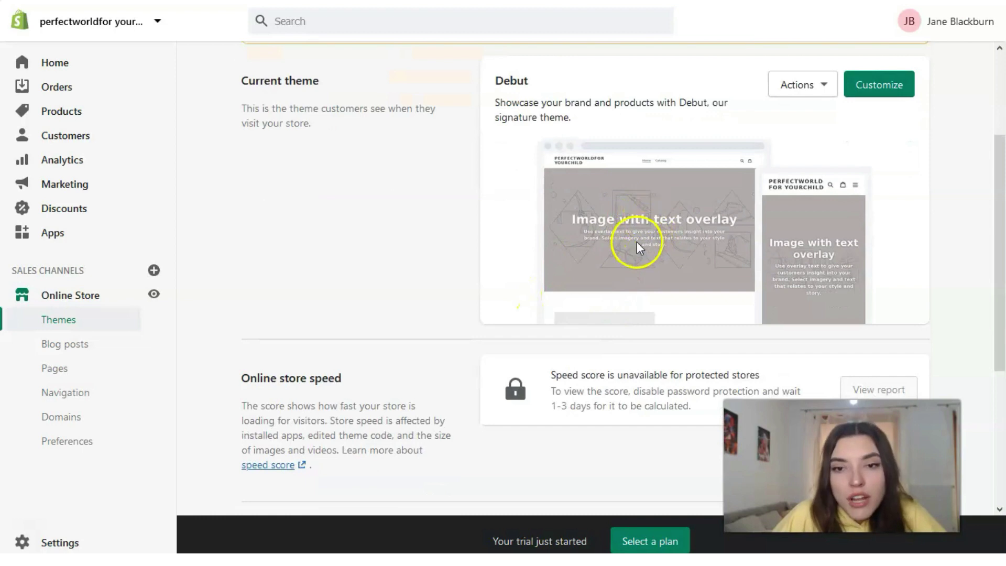
pyautogui.scroll(-2, 631, 259)
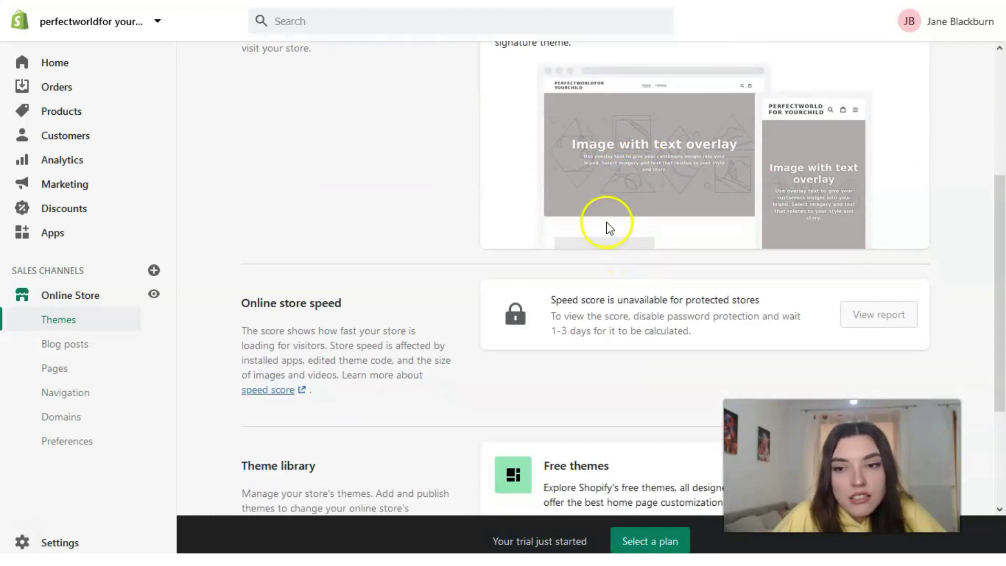
pyautogui.scroll(-4, 601, 206)
pyautogui.scroll(-1, 606, 220)
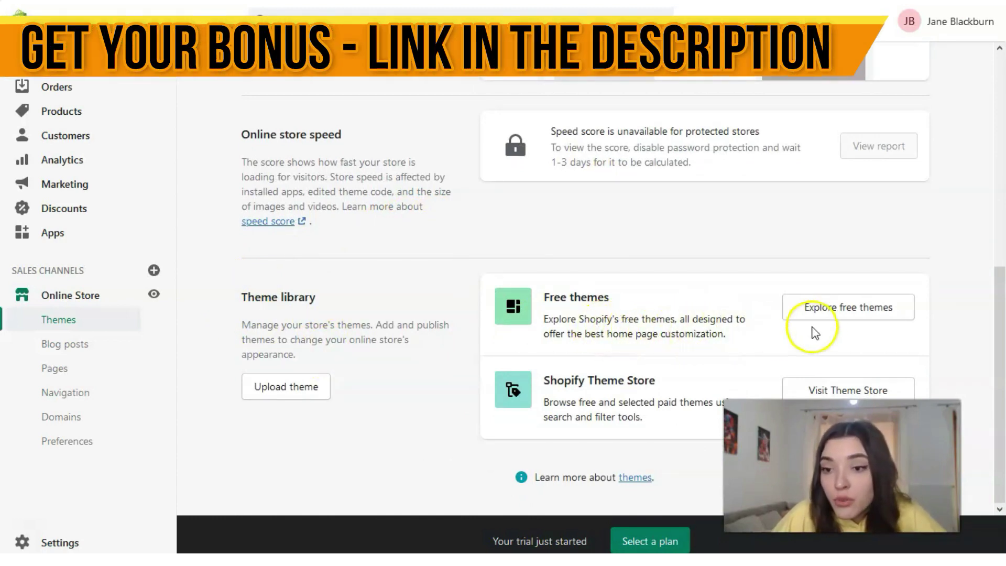
# Step: Browse the free themes available for the store
pyautogui.click(821, 309)
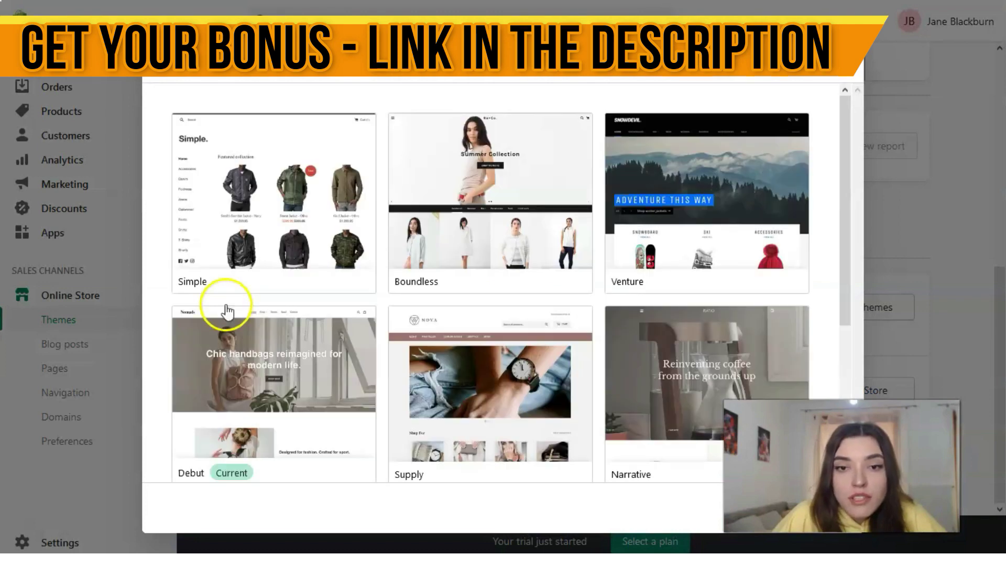
pyautogui.scroll(-4, 562, 225)
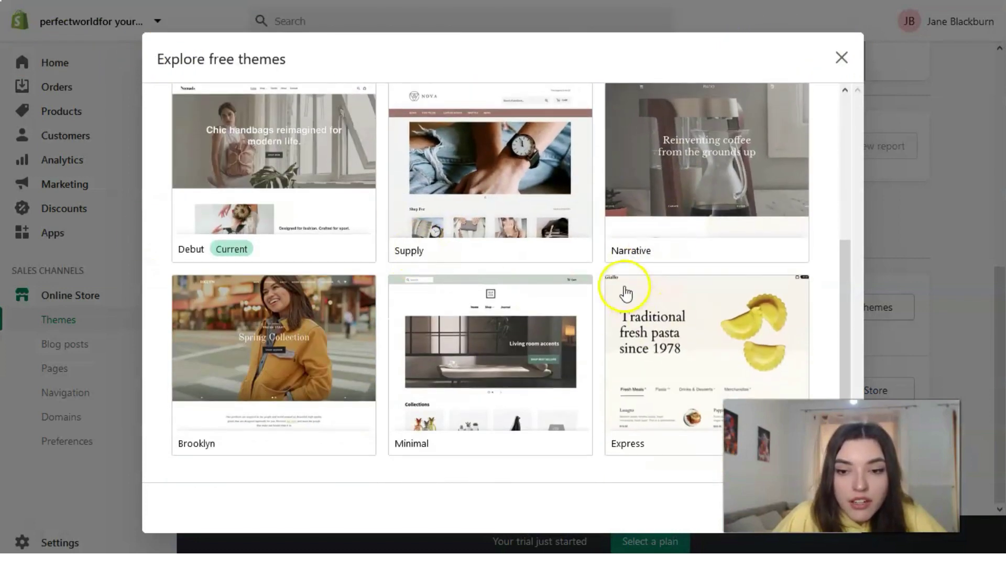
pyautogui.scroll(4, 624, 286)
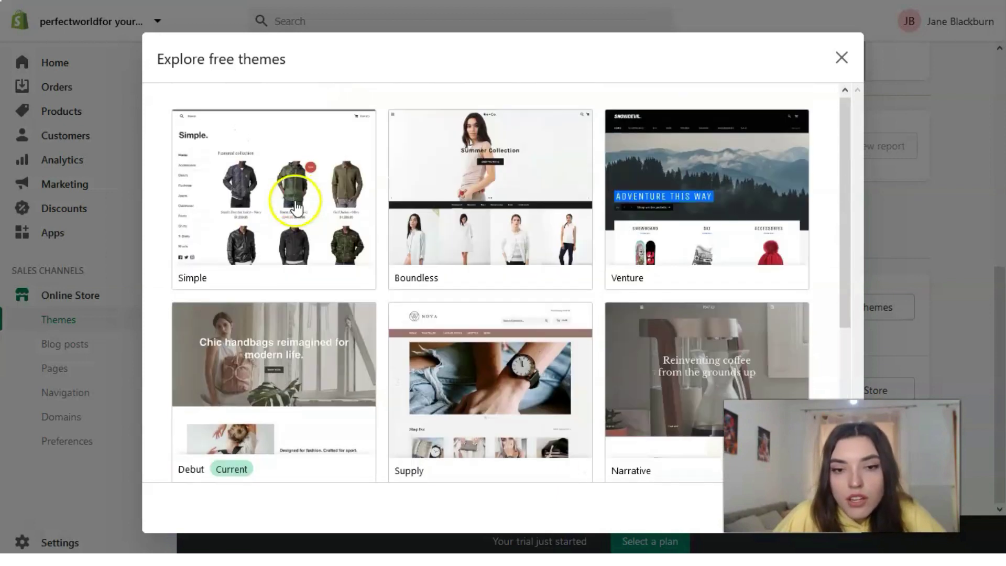
pyautogui.scroll(-3, 449, 297)
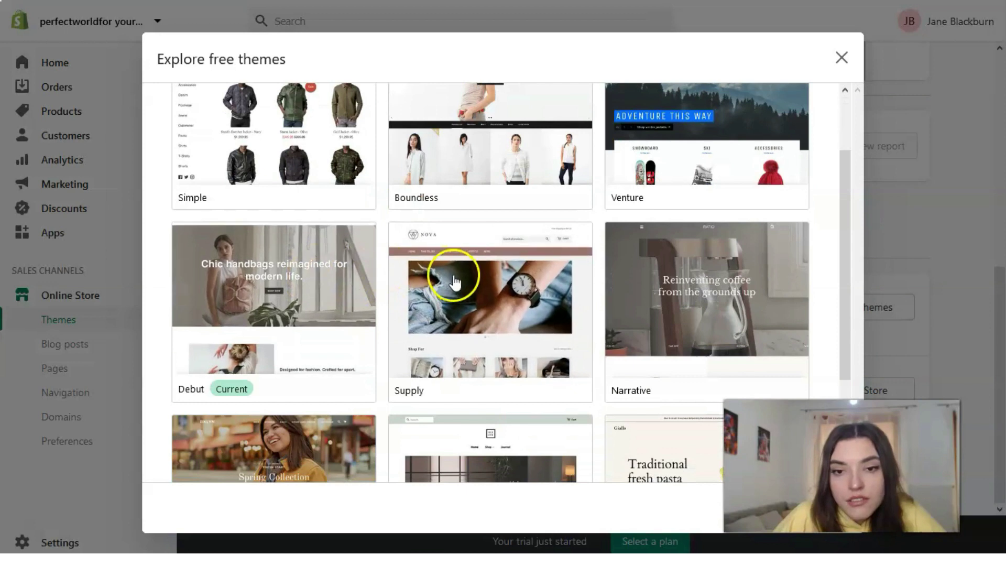
pyautogui.scroll(3, 451, 273)
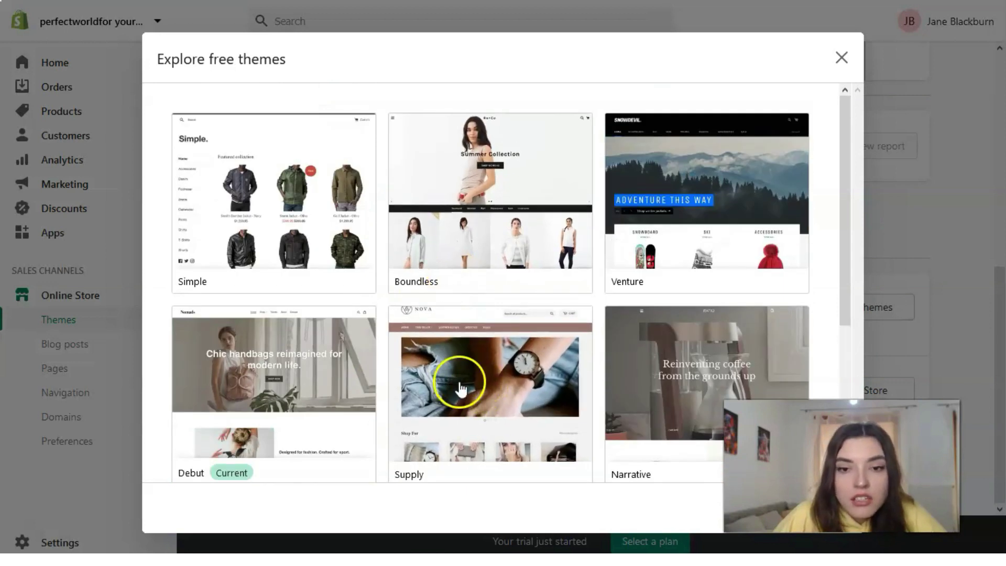
# Step: Add the free Boundless theme, Black & white style, to the theme library
pyautogui.click(472, 251)
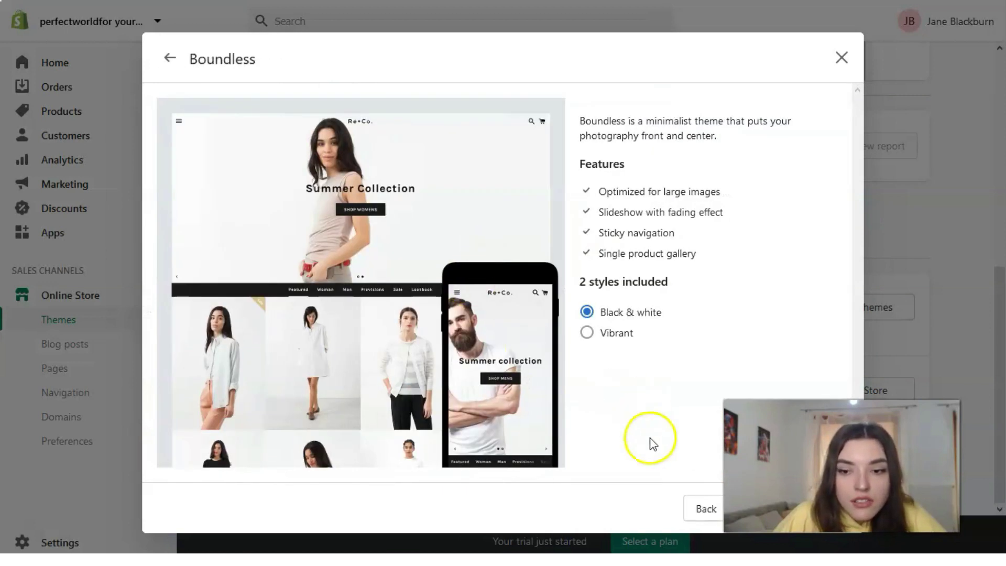
pyautogui.moveTo(640, 254); pyautogui.dragTo(591, 238)
pyautogui.click(590, 238)
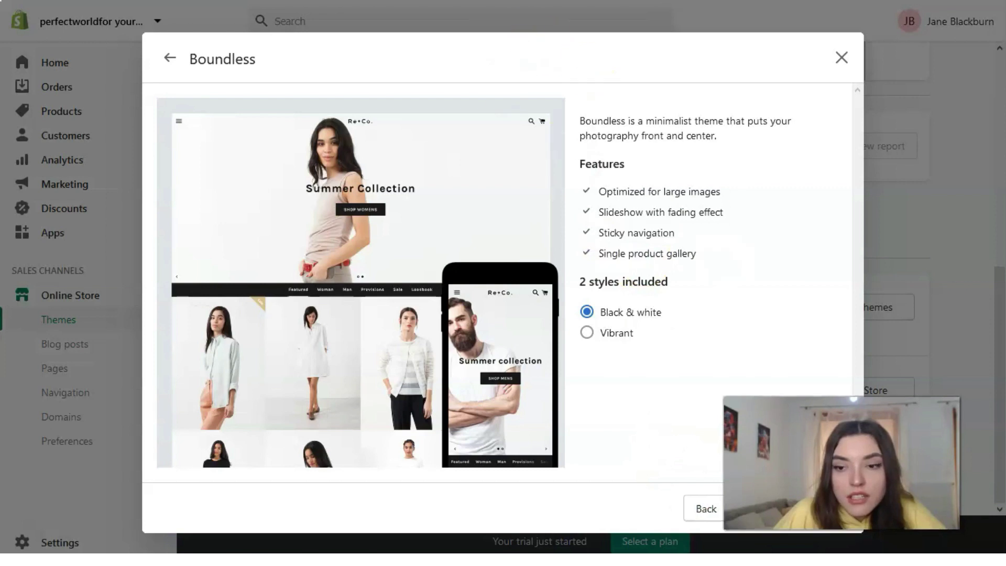
pyautogui.click(836, 511)
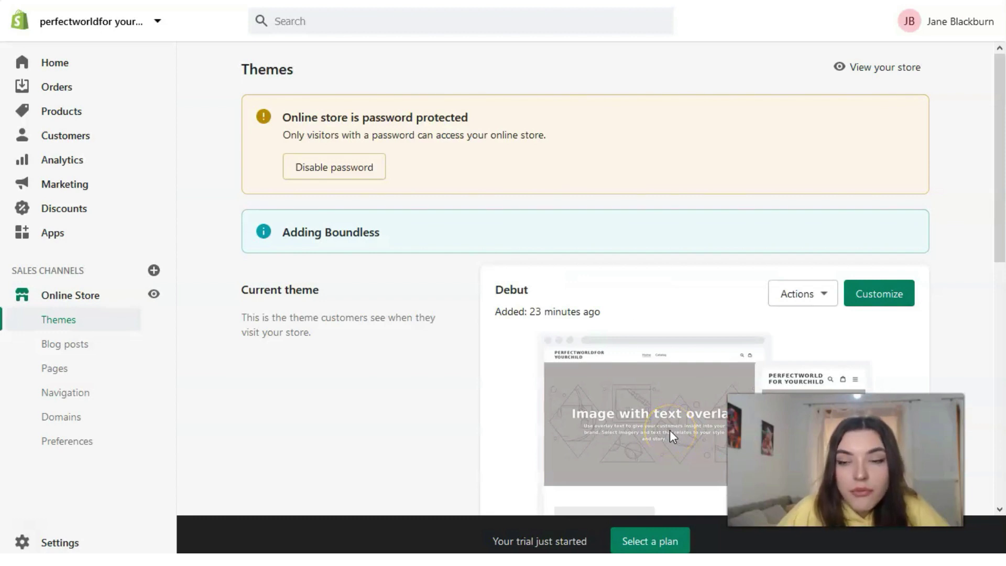
# Step: Return to the admin Home dashboard and look over its updated setup guide
pyautogui.scroll(-10, 650, 367)
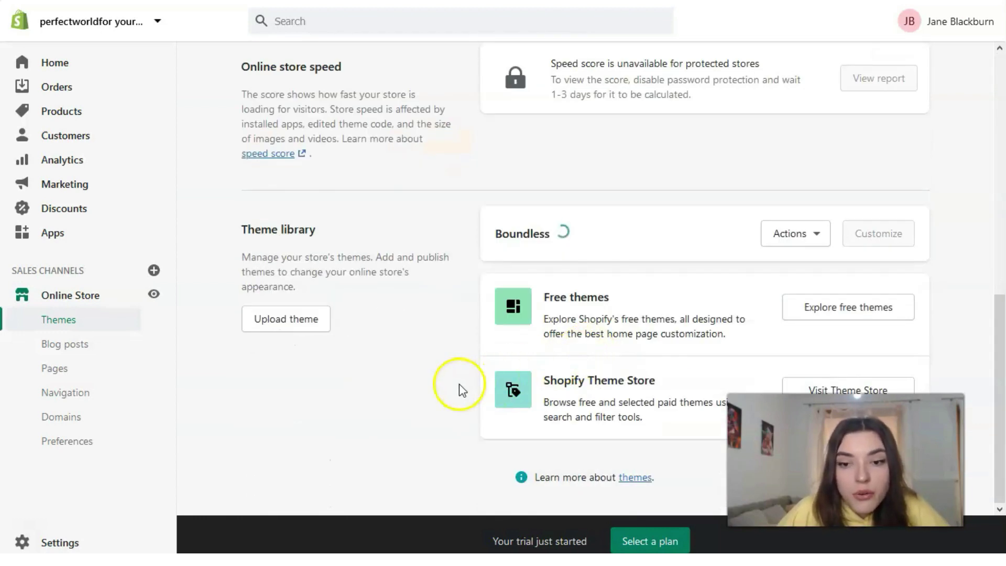
pyautogui.scroll(10, 461, 388)
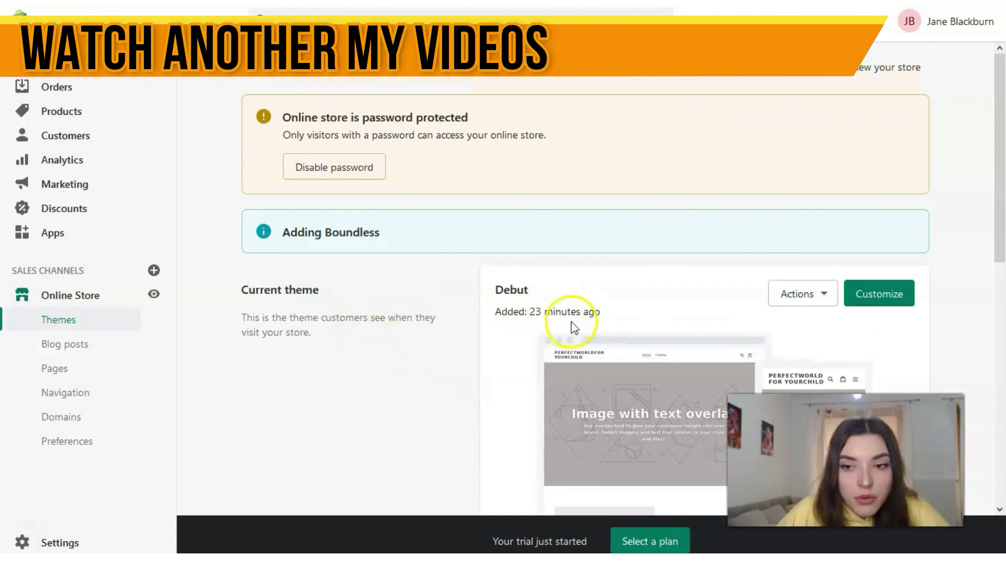
pyautogui.click(80, 66)
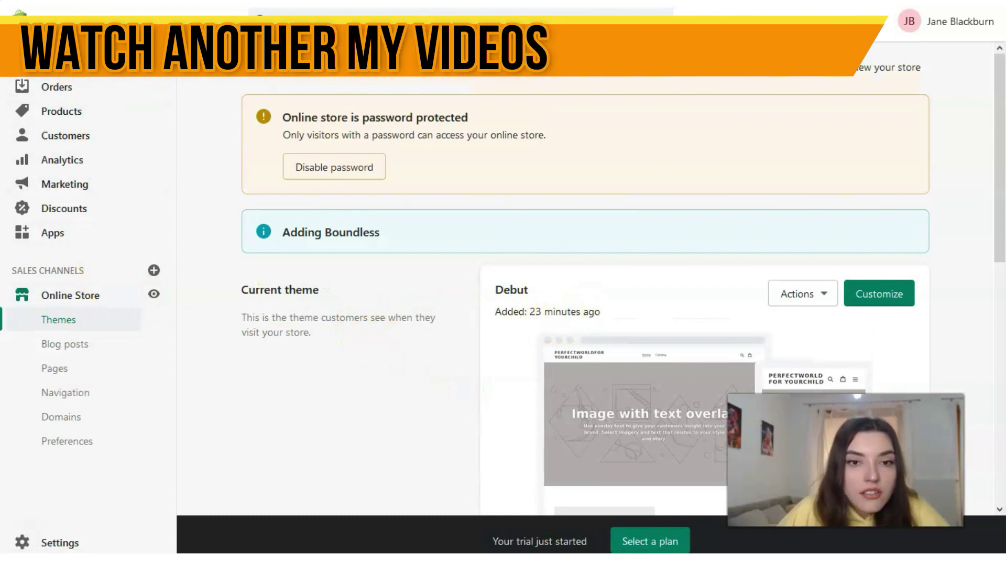
pyautogui.scroll(-3, 407, 267)
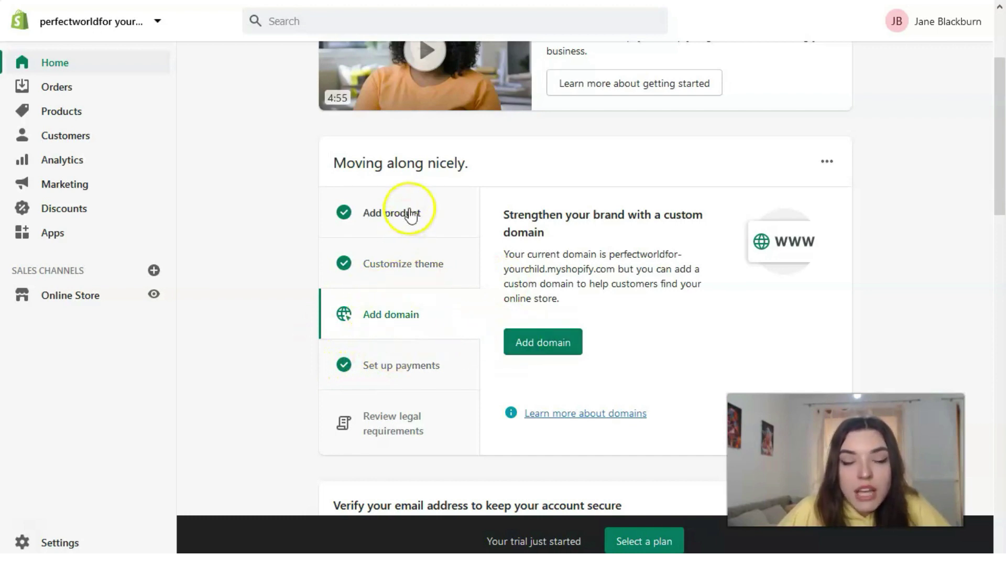
# Step: Start another product from the setup guide's Add product tip and review its form
pyautogui.click(411, 214)
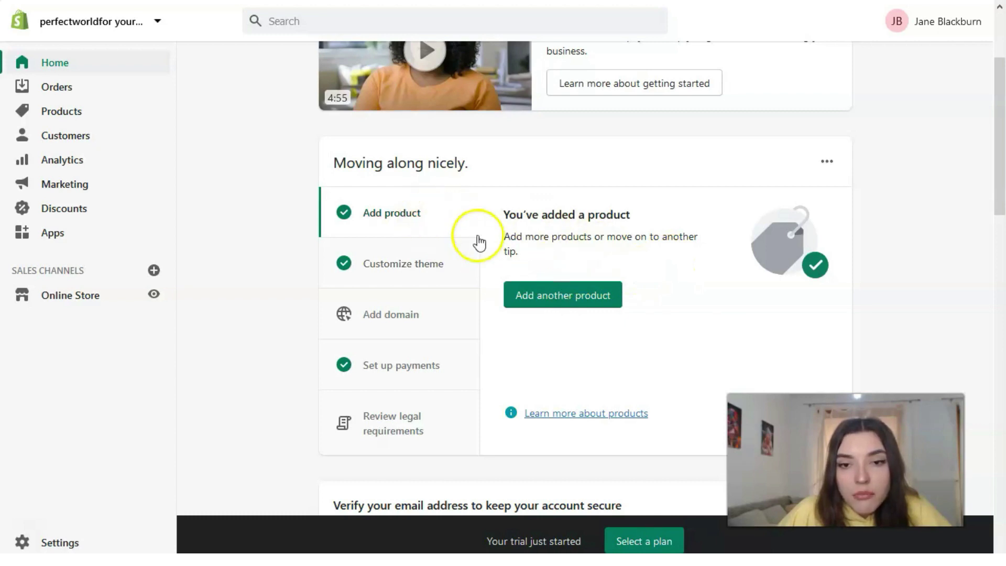
pyautogui.click(554, 296)
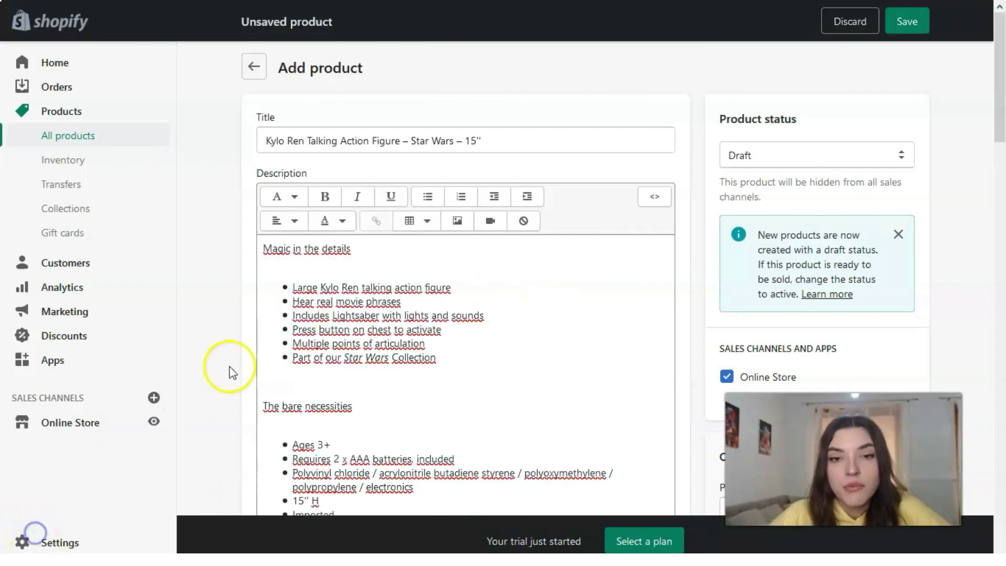
pyautogui.scroll(-7, 342, 226)
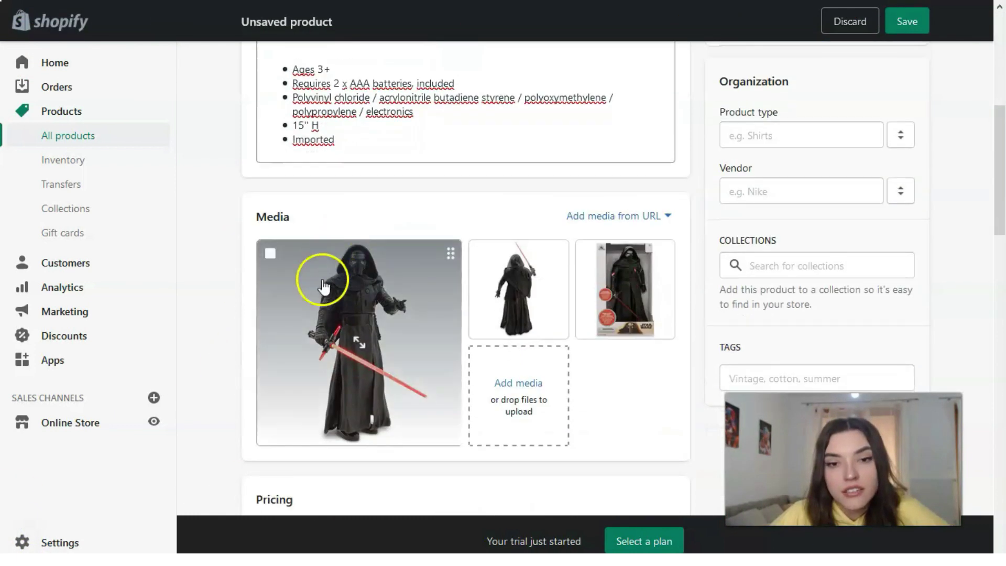
pyautogui.scroll(-4, 577, 315)
pyautogui.scroll(-3, 557, 366)
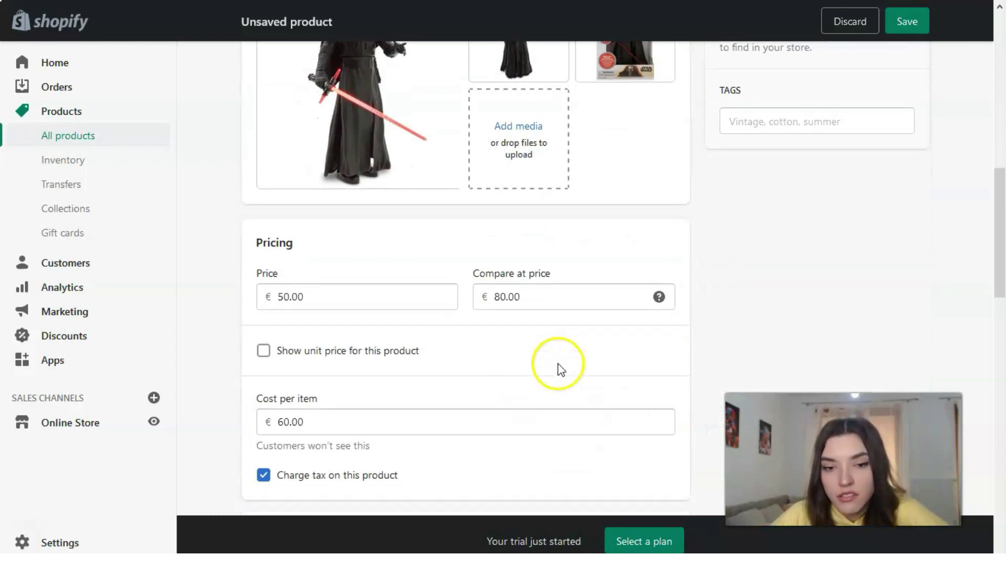
pyautogui.scroll(12, 676, 377)
# Step: Save the Kylo Ren draft and list All products to see both Star Wars items
pyautogui.scroll(2, 680, 379)
pyautogui.click(906, 26)
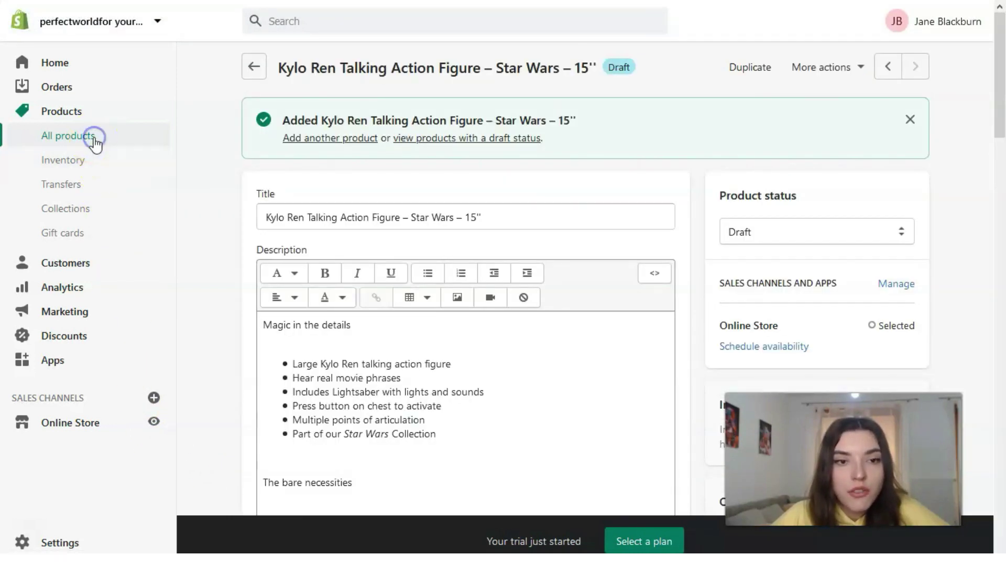
pyautogui.click(94, 139)
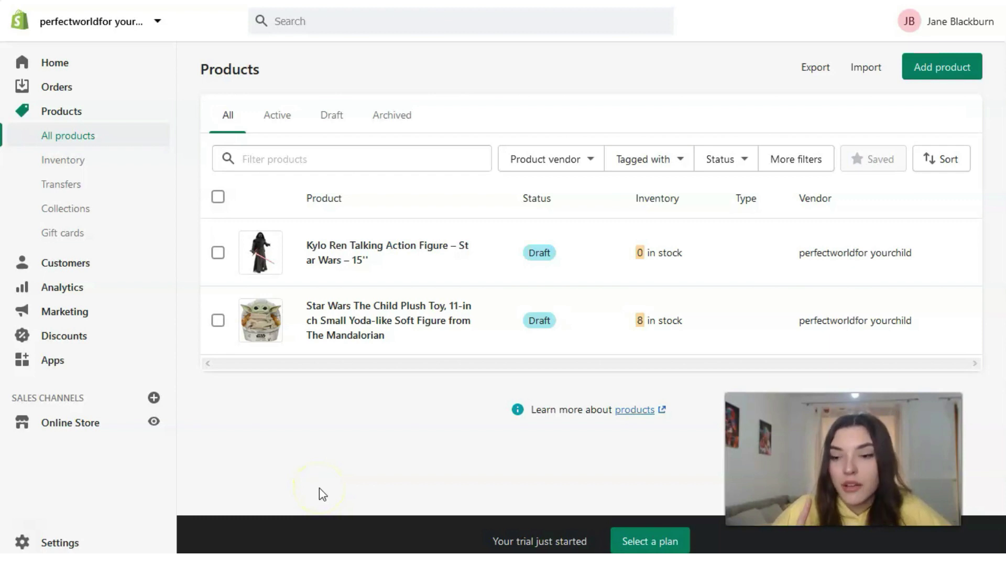
# Step: Preview the Kylo Ren figure's storefront page, showing €50,00 down from €80,00
pyautogui.click(411, 259)
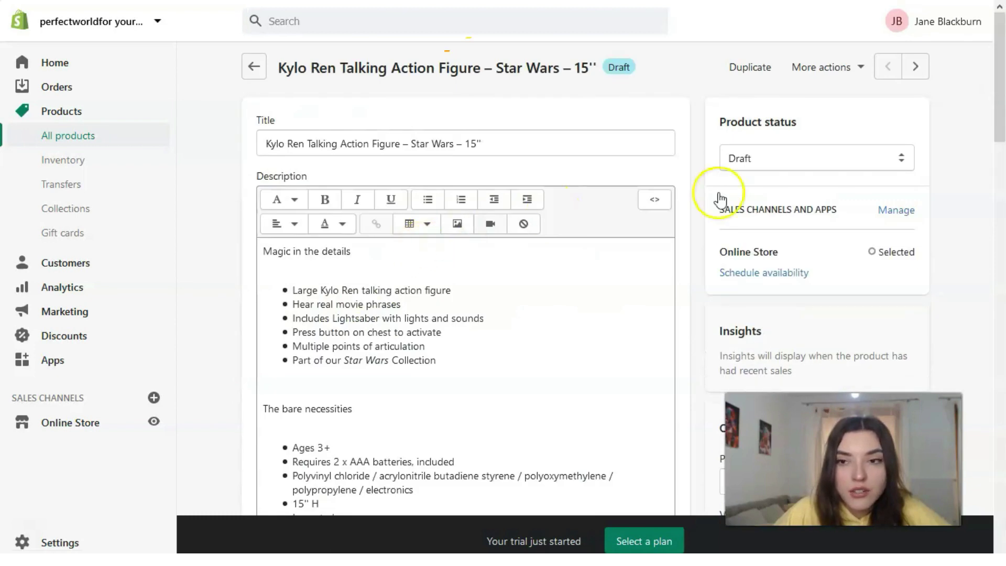
pyautogui.click(860, 73)
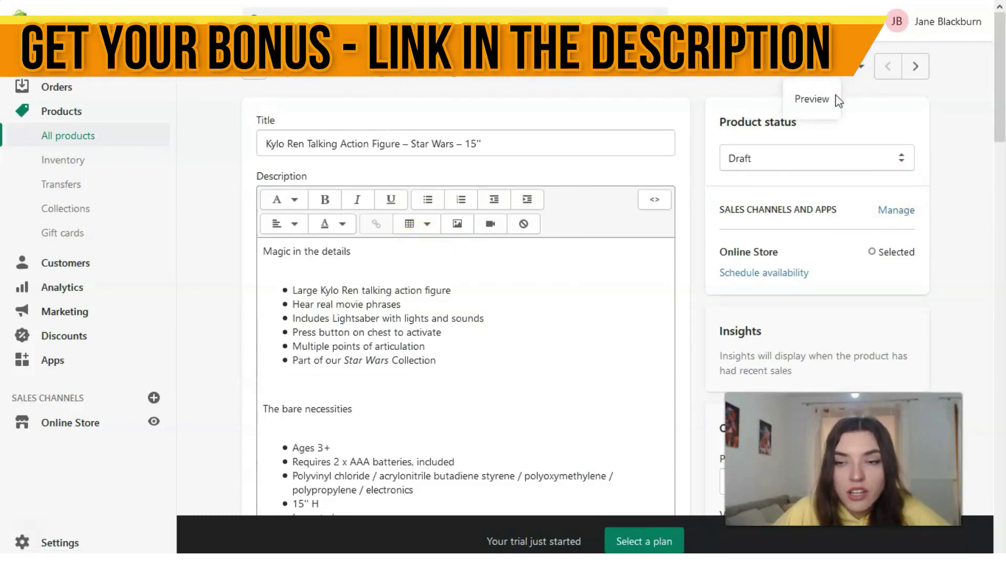
pyautogui.click(821, 105)
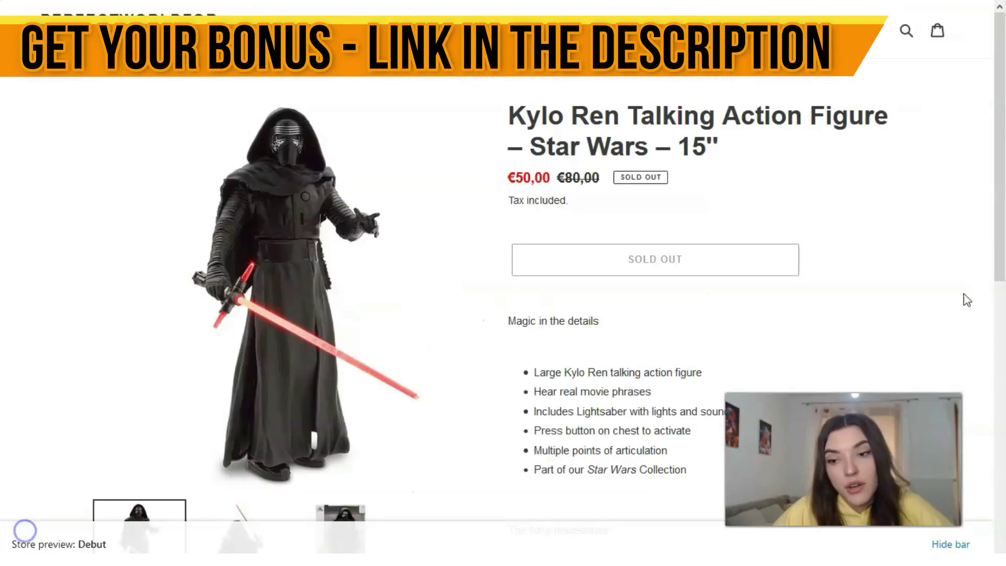
pyautogui.scroll(-6, 563, 141)
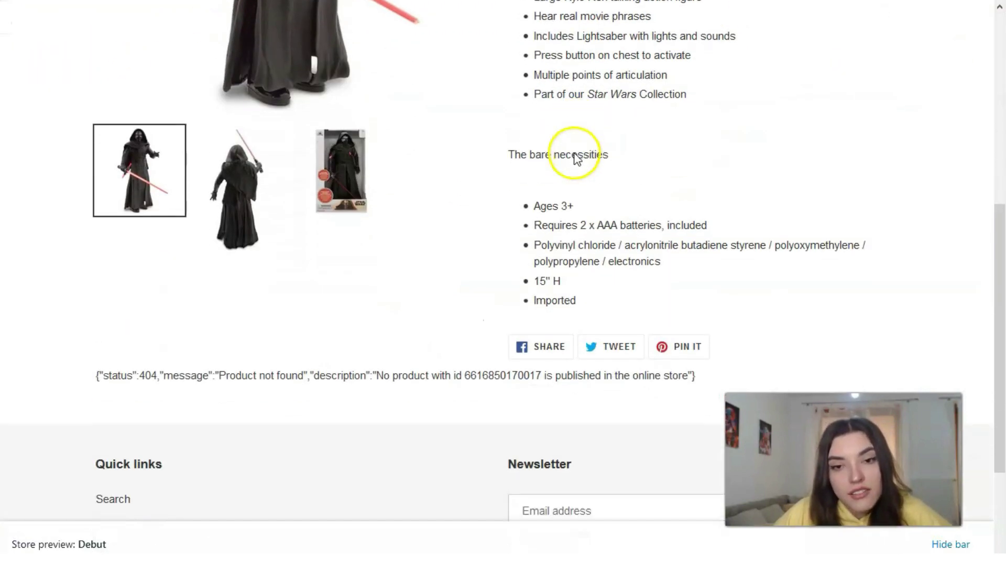
pyautogui.scroll(5, 569, 155)
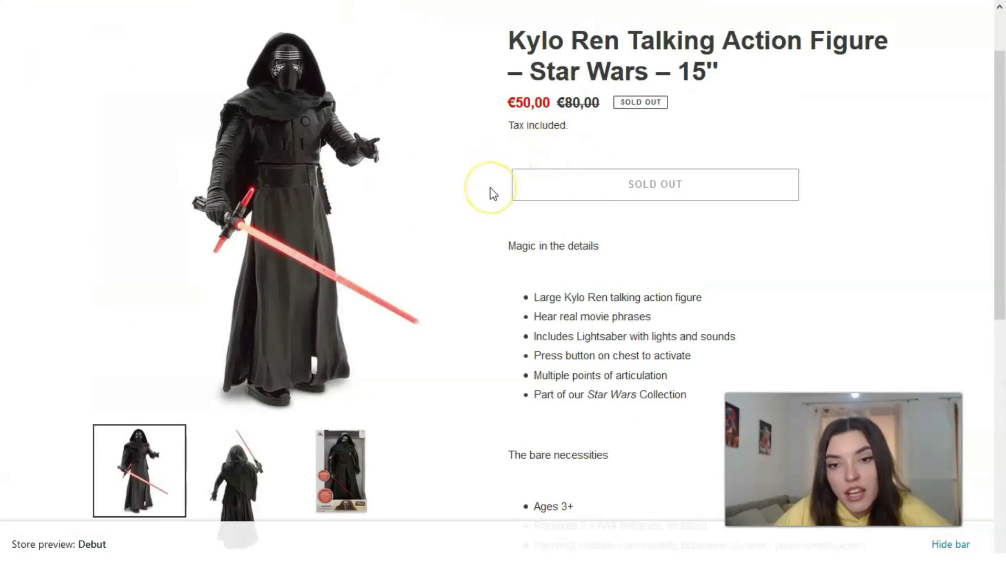